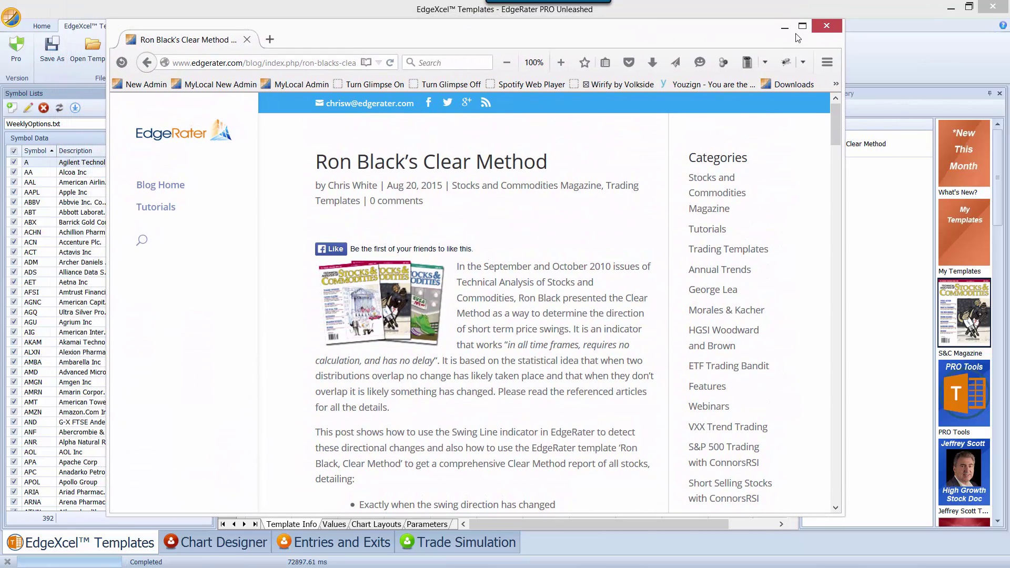
Read the Ron Black's Clear Method blog post in the maximized browser, from the introduction through the article links to The Swing Line.
{"action": "left_click", "coordinate": [802, 25]}
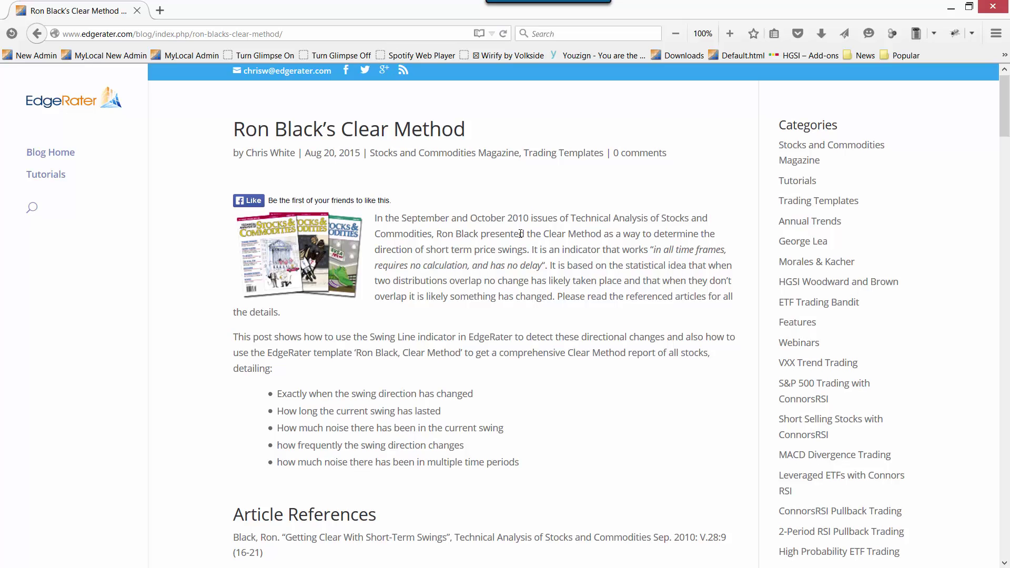
{"action": "scroll", "coordinate": [520, 235], "scroll_direction": "down", "scroll_amount": 5}
{"action": "scroll", "coordinate": [520, 235], "scroll_direction": "down", "scroll_amount": 1}
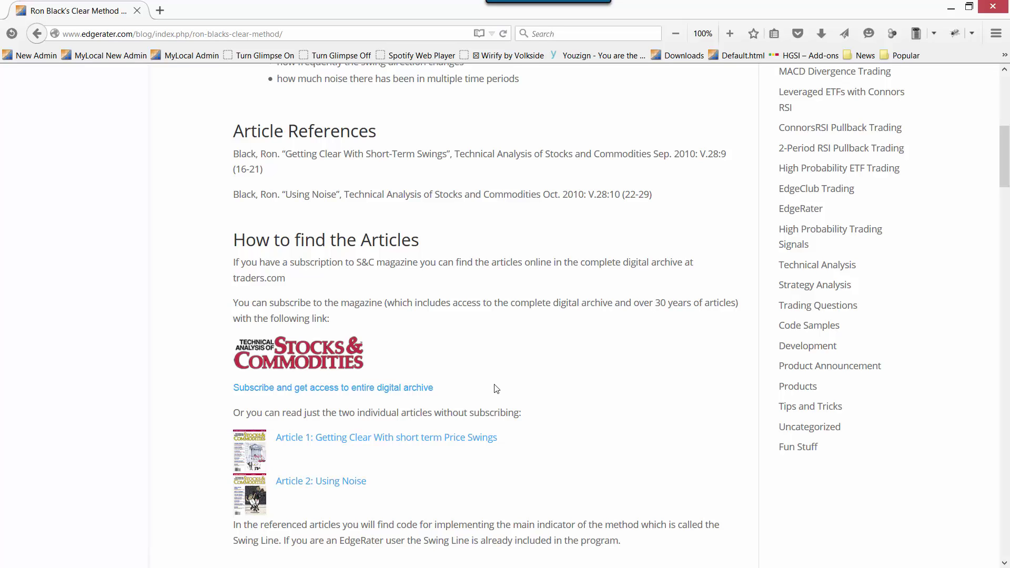
{"action": "scroll", "coordinate": [484, 374], "scroll_direction": "down", "scroll_amount": 1}
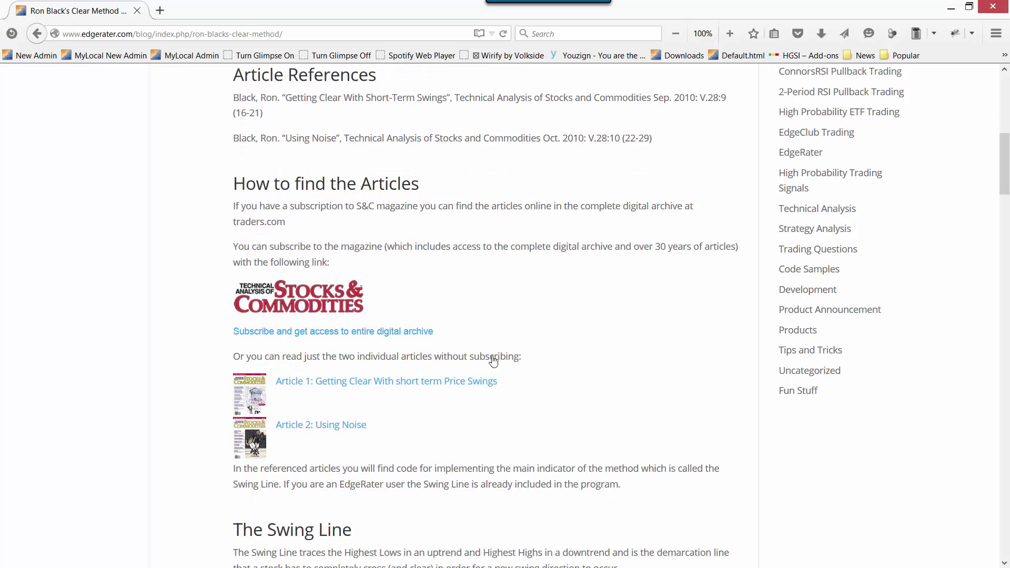
{"action": "scroll", "coordinate": [493, 361], "scroll_direction": "down", "scroll_amount": 1}
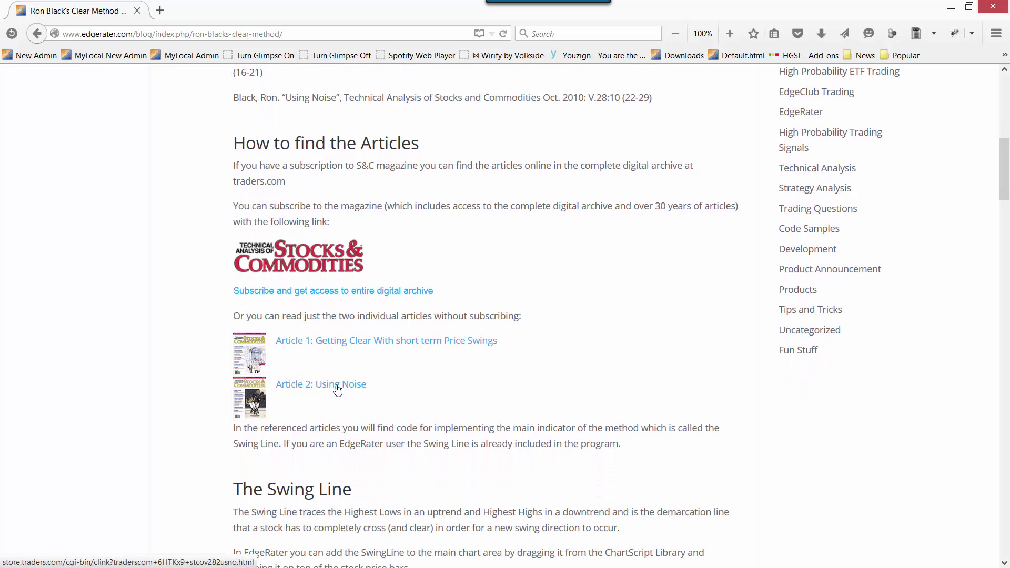
{"action": "scroll", "coordinate": [261, 313], "scroll_direction": "down", "scroll_amount": 3}
{"action": "scroll", "coordinate": [265, 291], "scroll_direction": "down", "scroll_amount": 3}
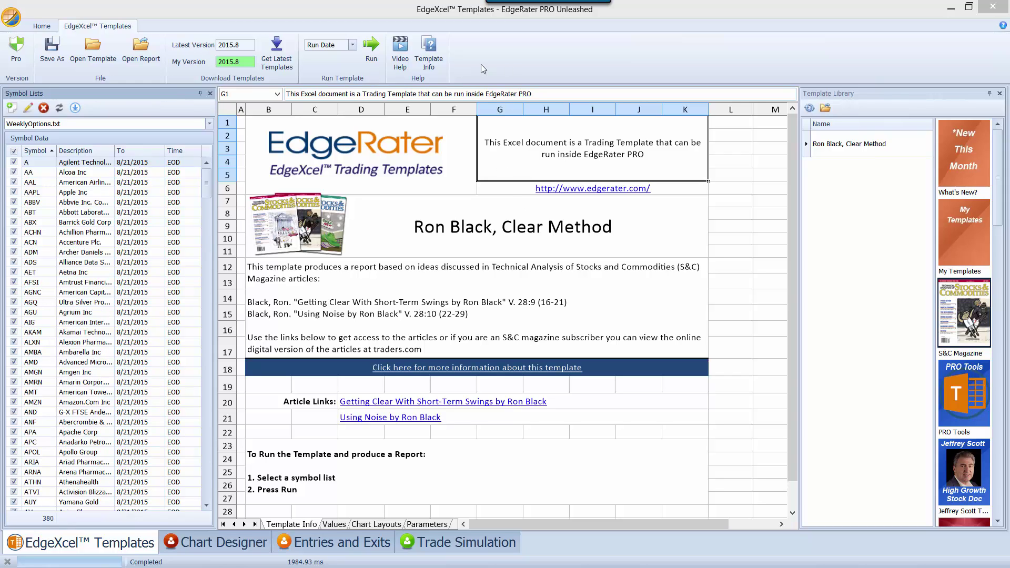
{"action": "left_click", "coordinate": [371, 50]}
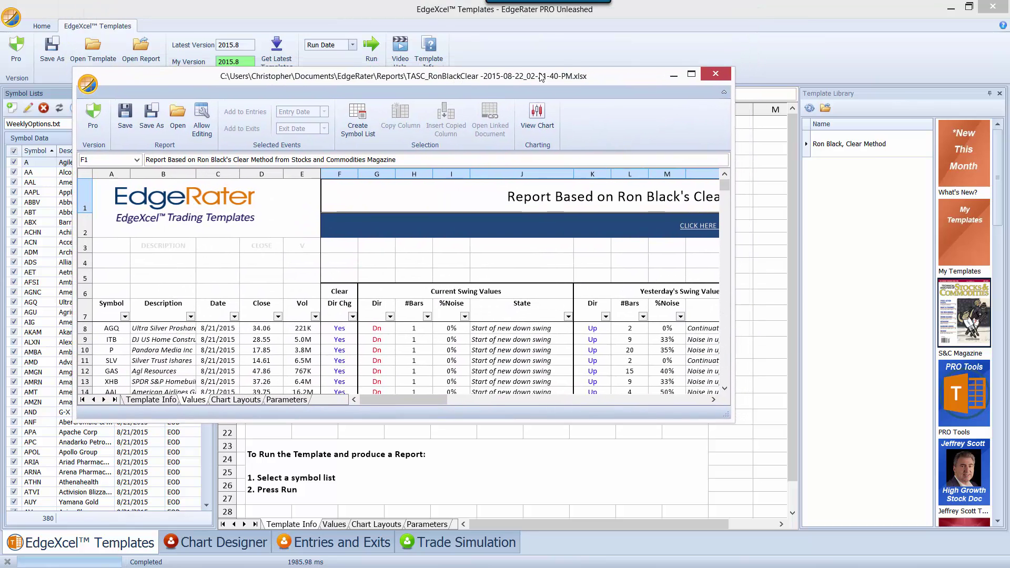
{"action": "left_click", "coordinate": [691, 74]}
{"action": "left_click", "coordinate": [468, 304]}
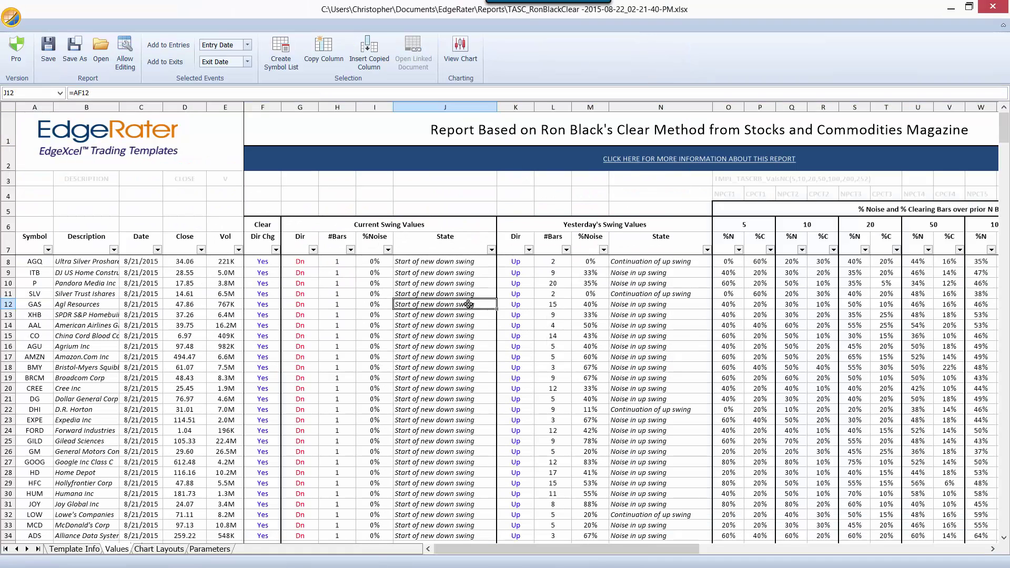
{"action": "scroll", "coordinate": [469, 304], "scroll_direction": "up", "scroll_amount": 2, "text": "ctrl"}
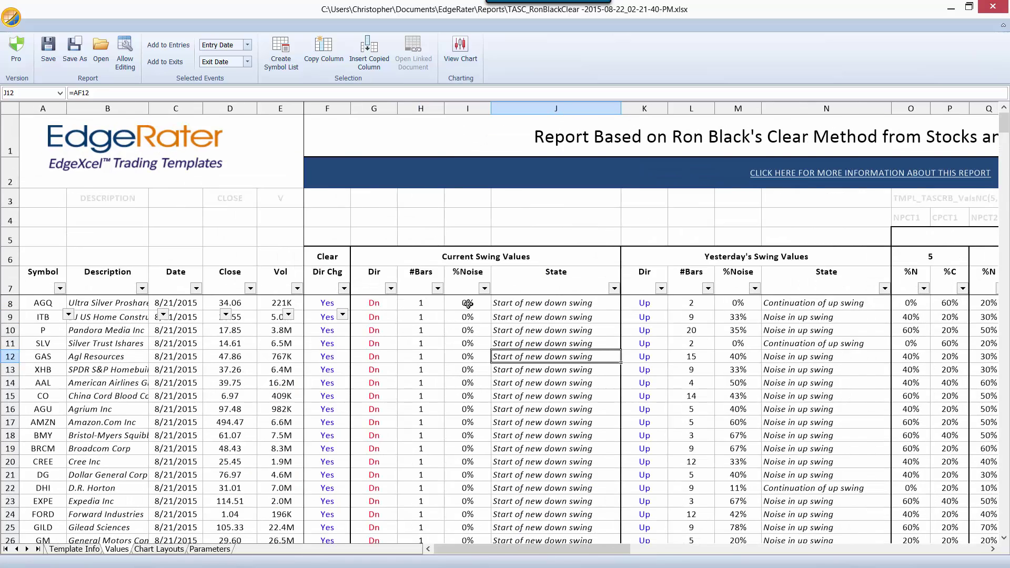
{"action": "scroll", "coordinate": [469, 302], "scroll_direction": "up", "scroll_amount": 1, "text": "ctrl"}
Find the SPDR Gold (GLD) symbol in the report and select its entire row.
{"action": "scroll", "coordinate": [528, 265], "scroll_direction": "down", "scroll_amount": 1}
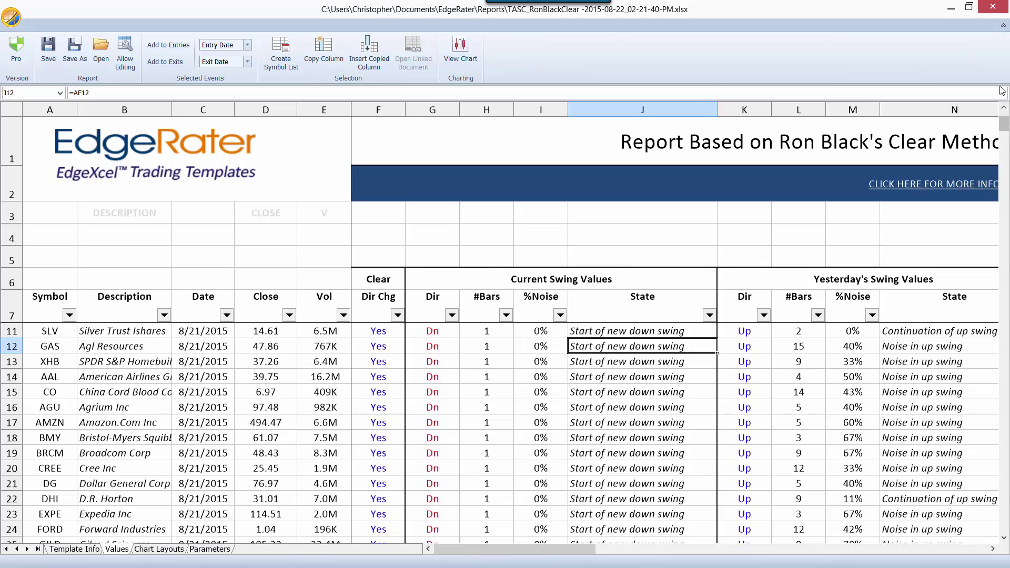
{"action": "mouse_move", "coordinate": [1006, 128]}
{"action": "left_mouse_down"}
{"action": "mouse_move", "coordinate": [1007, 170]}
{"action": "mouse_move", "coordinate": [1005, 120]}
{"action": "left_mouse_up"}
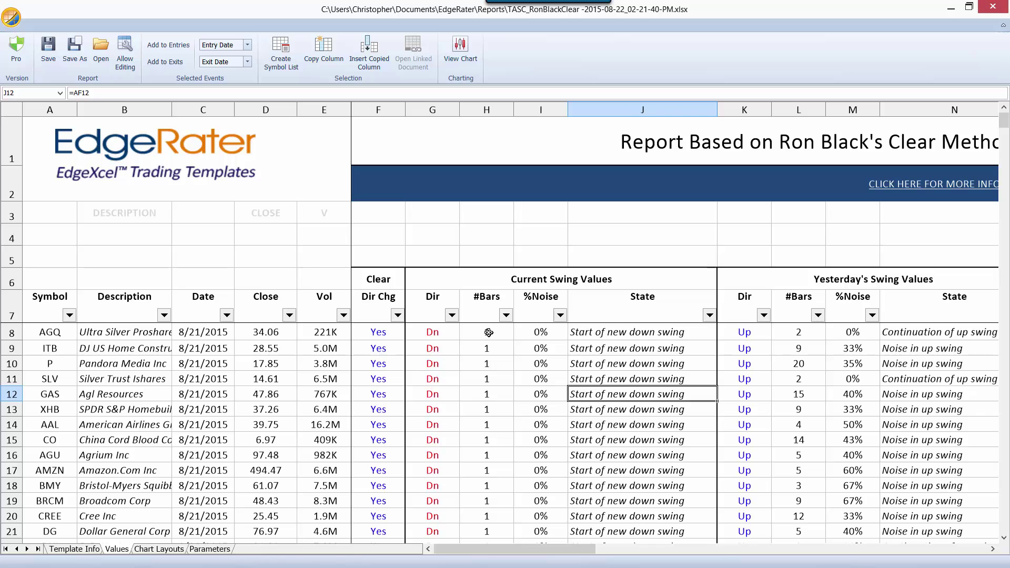
{"action": "left_click_drag", "start_coordinate": [1006, 131], "coordinate": [1005, 182]}
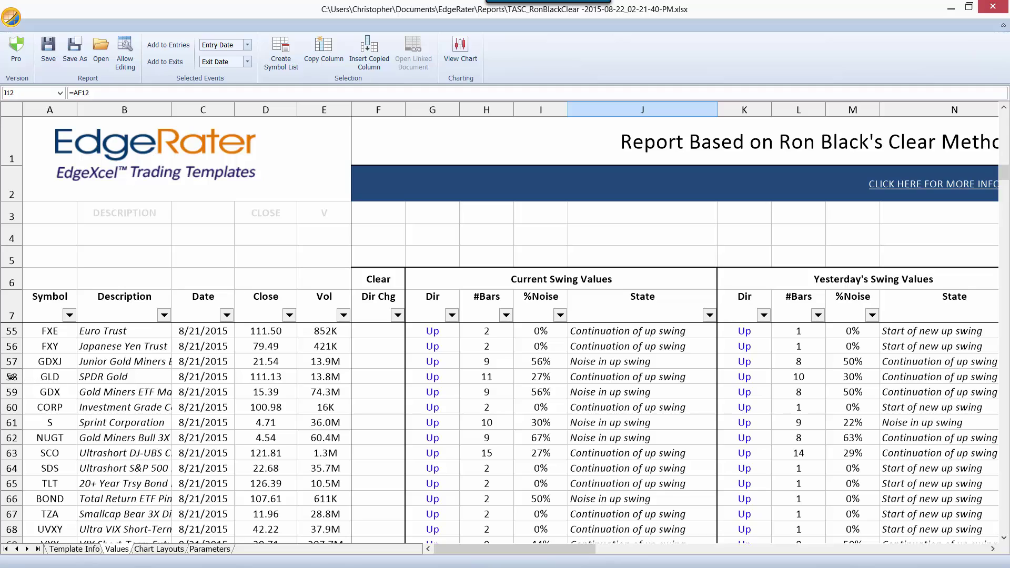
{"action": "left_click", "coordinate": [34, 376]}
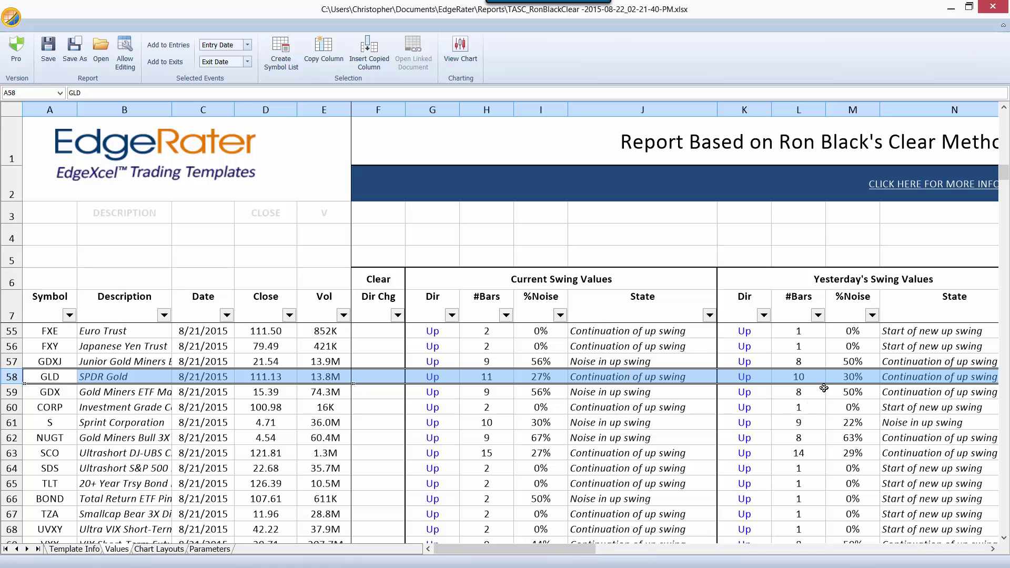
Examine the current and yesterday's swing values for the GLD row and for the symbols at the start of the report.
{"action": "left_click_drag", "start_coordinate": [587, 552], "coordinate": [606, 551]}
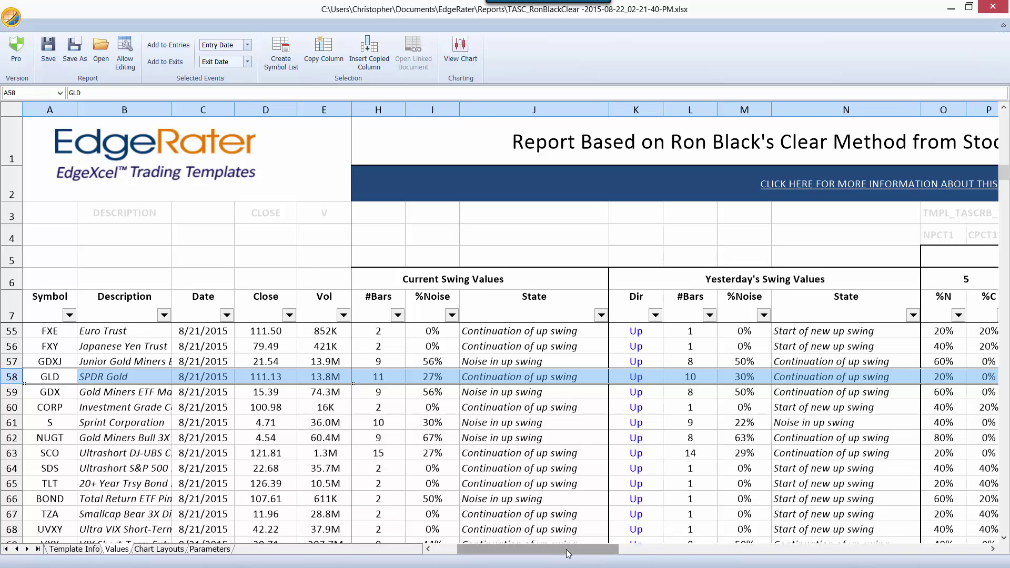
{"action": "left_click_drag", "start_coordinate": [561, 554], "coordinate": [543, 553]}
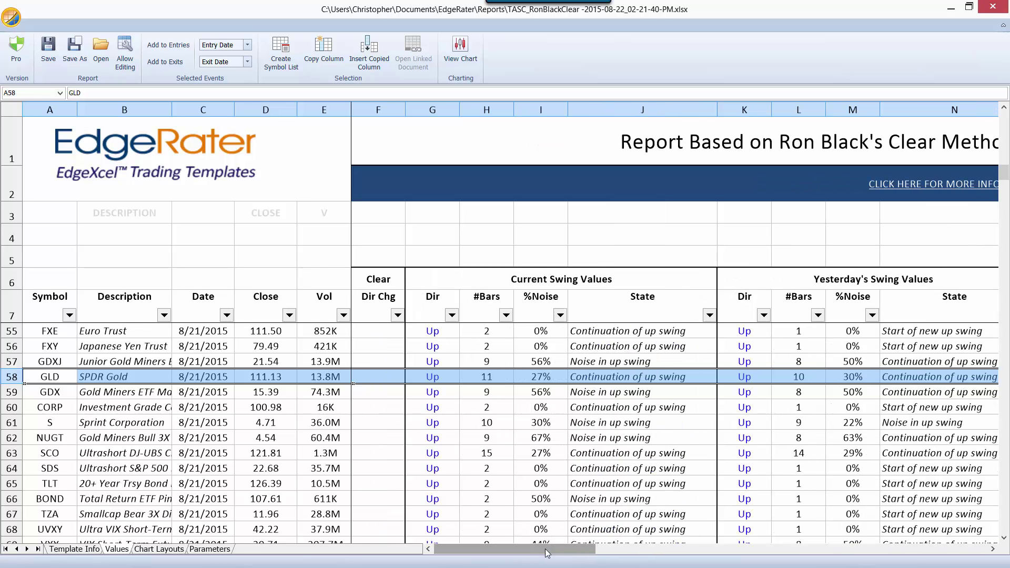
{"action": "scroll", "coordinate": [862, 294], "scroll_direction": "up", "scroll_amount": 4}
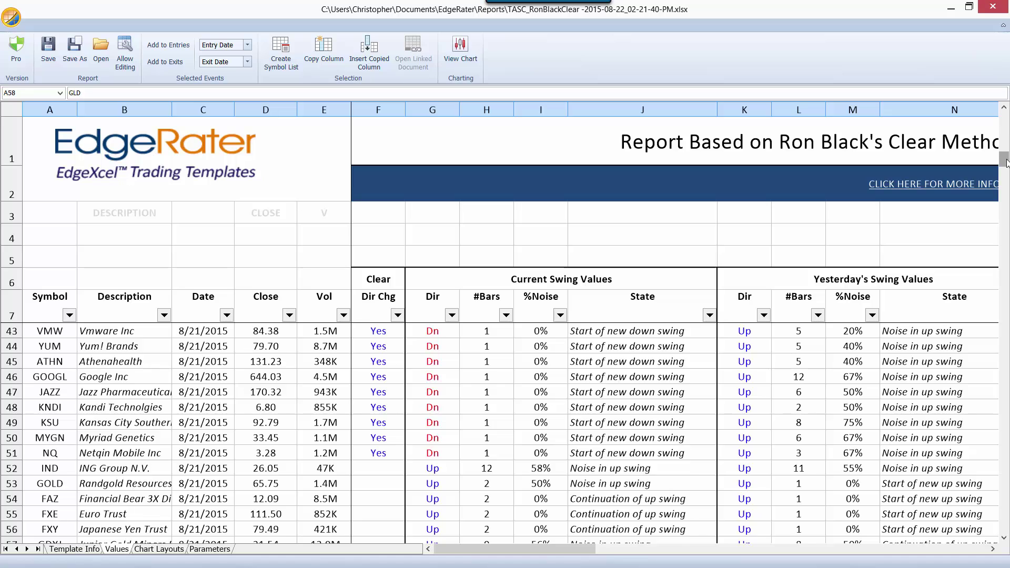
{"action": "scroll", "coordinate": [639, 303], "scroll_direction": "up", "scroll_amount": 12}
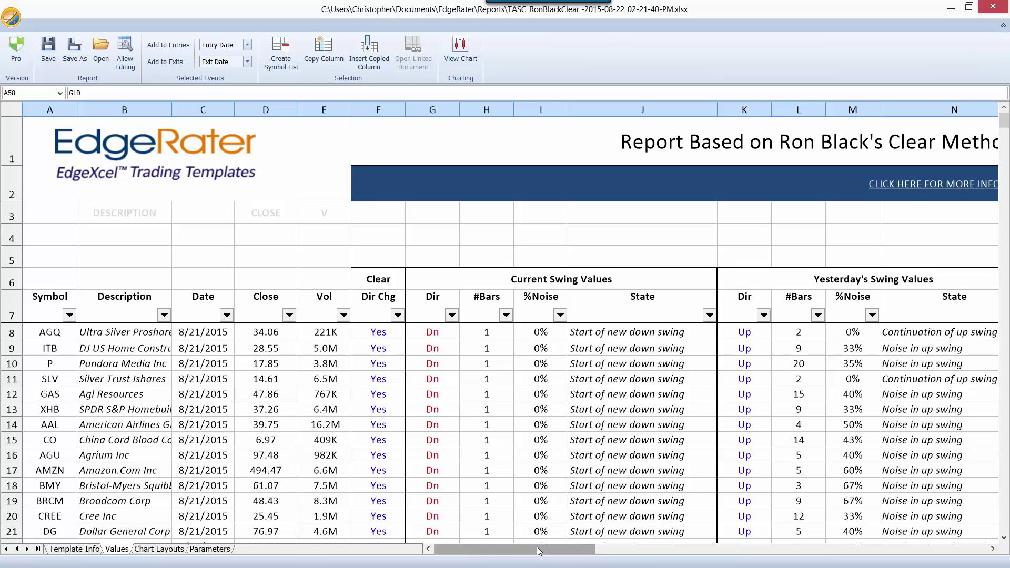
{"action": "left_click_drag", "start_coordinate": [538, 551], "coordinate": [513, 553]}
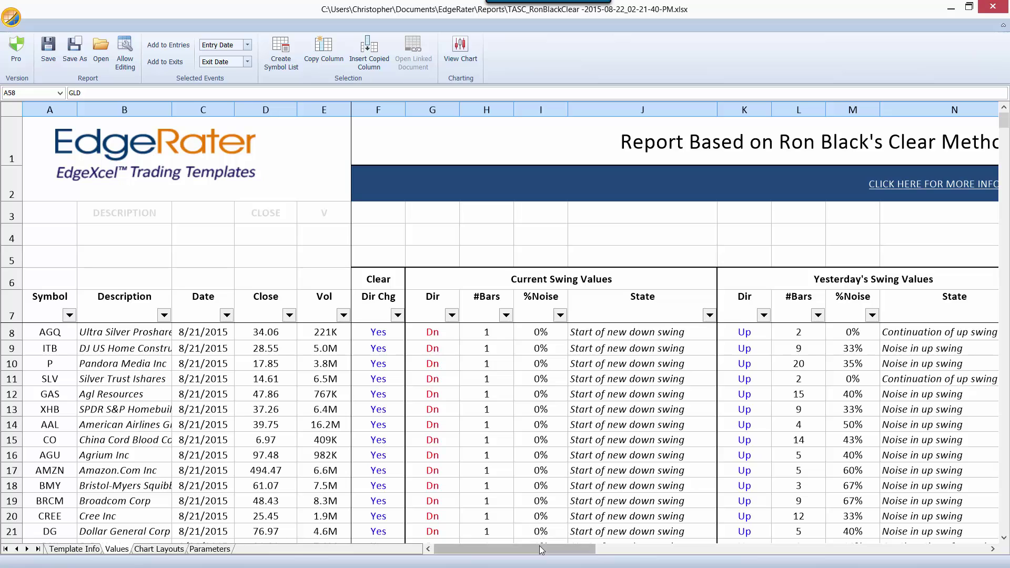
{"action": "left_click_drag", "start_coordinate": [543, 550], "coordinate": [567, 550]}
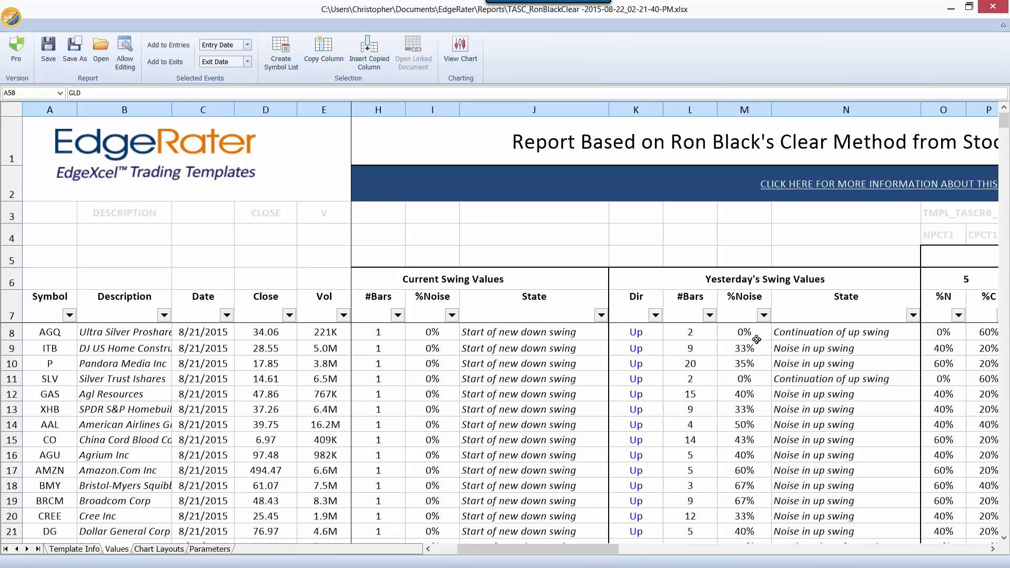
{"action": "left_click_drag", "start_coordinate": [603, 552], "coordinate": [553, 553]}
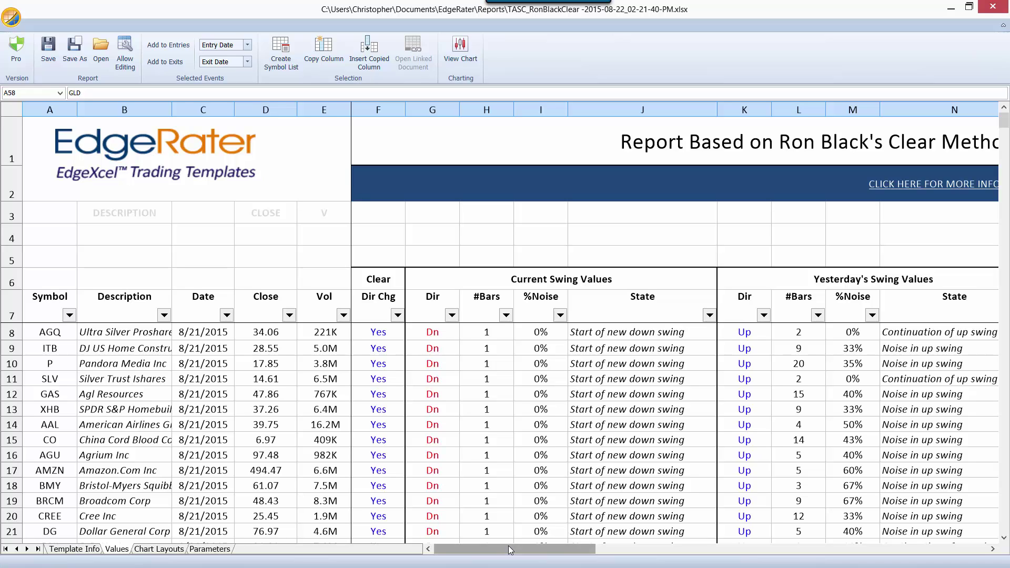
Open the AGQ chart side by side with the report and zoom it in to the period from April to August 2015.
{"action": "left_click", "coordinate": [387, 332]}
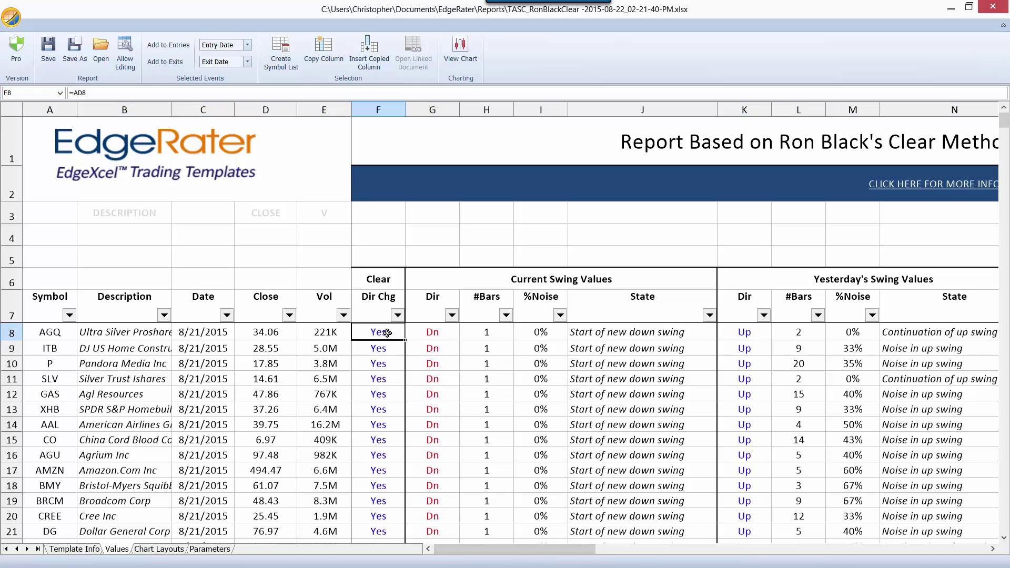
{"action": "left_click", "coordinate": [462, 58]}
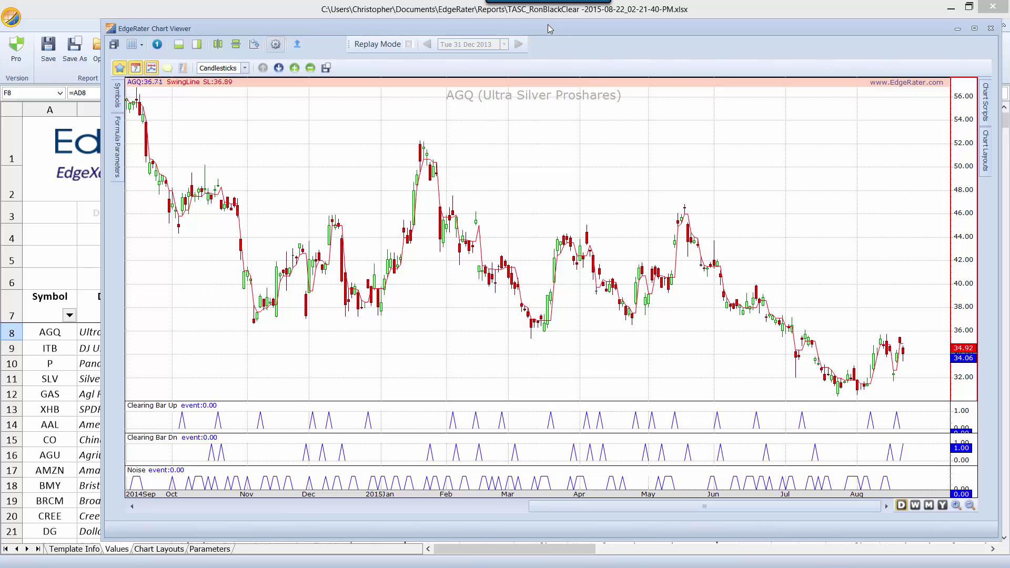
{"action": "left_click_drag", "start_coordinate": [547, 28], "coordinate": [1005, 483]}
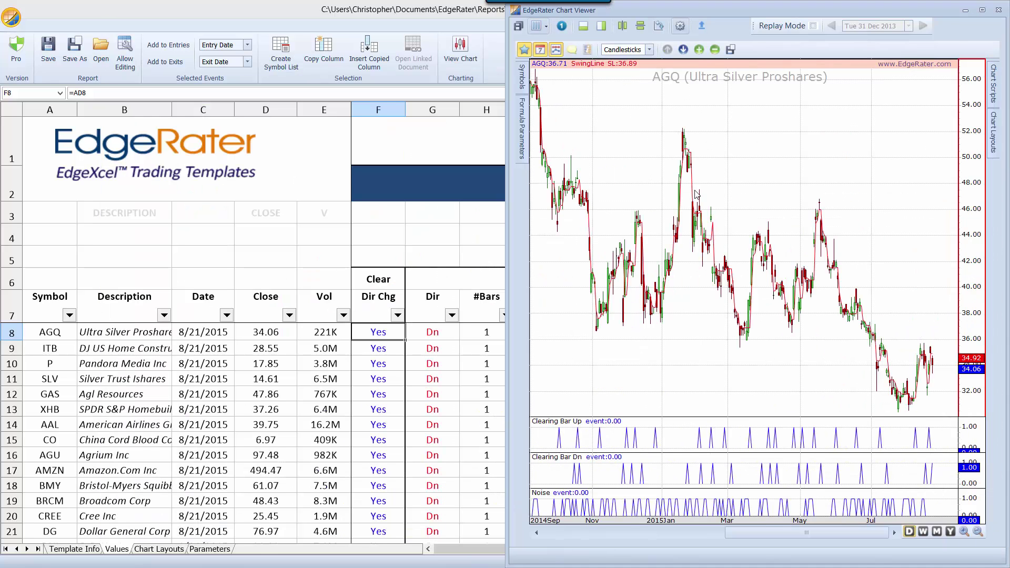
{"action": "left_click", "coordinate": [964, 533]}
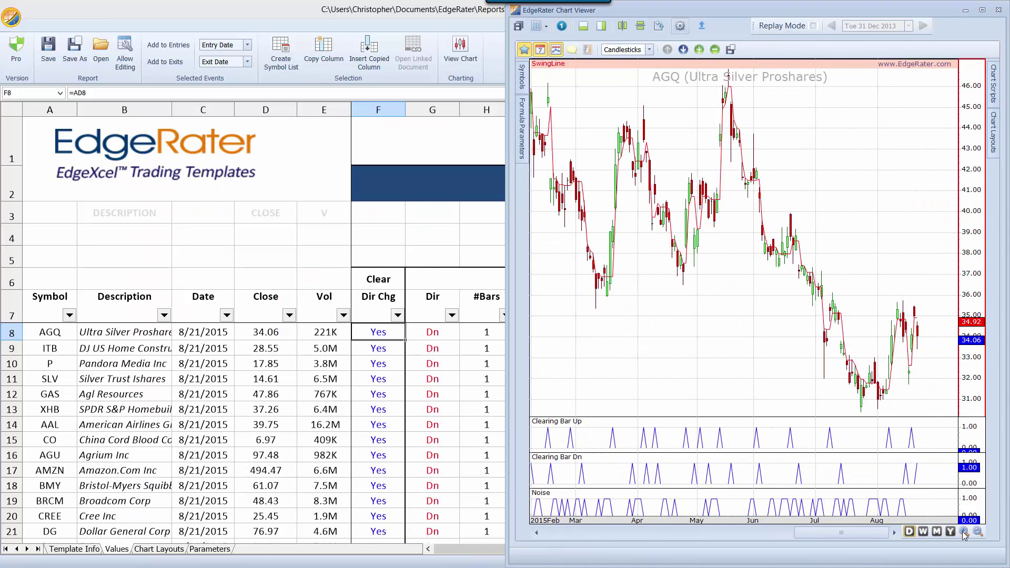
{"action": "left_click", "coordinate": [964, 532]}
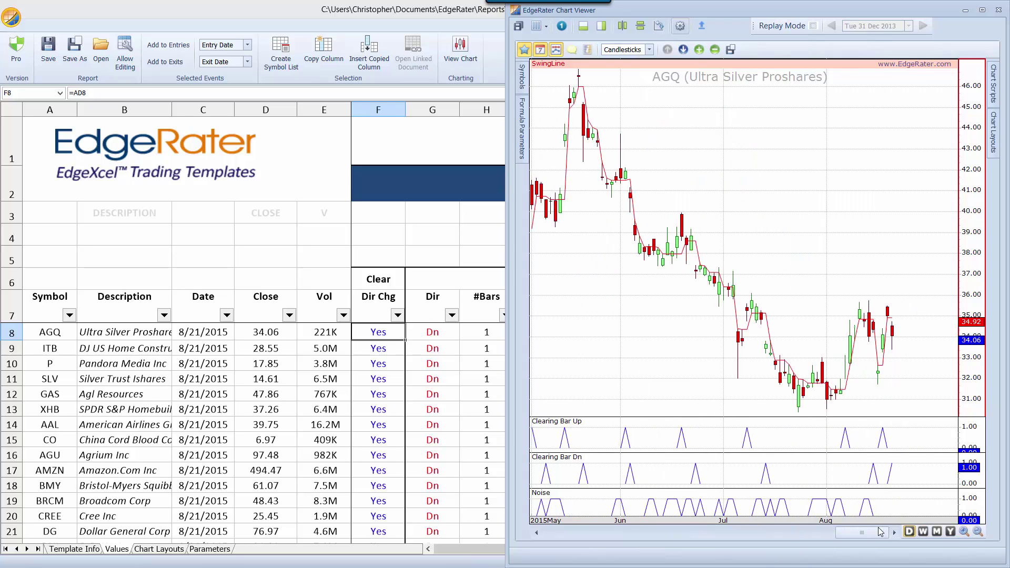
{"action": "left_click_drag", "start_coordinate": [881, 533], "coordinate": [872, 532]}
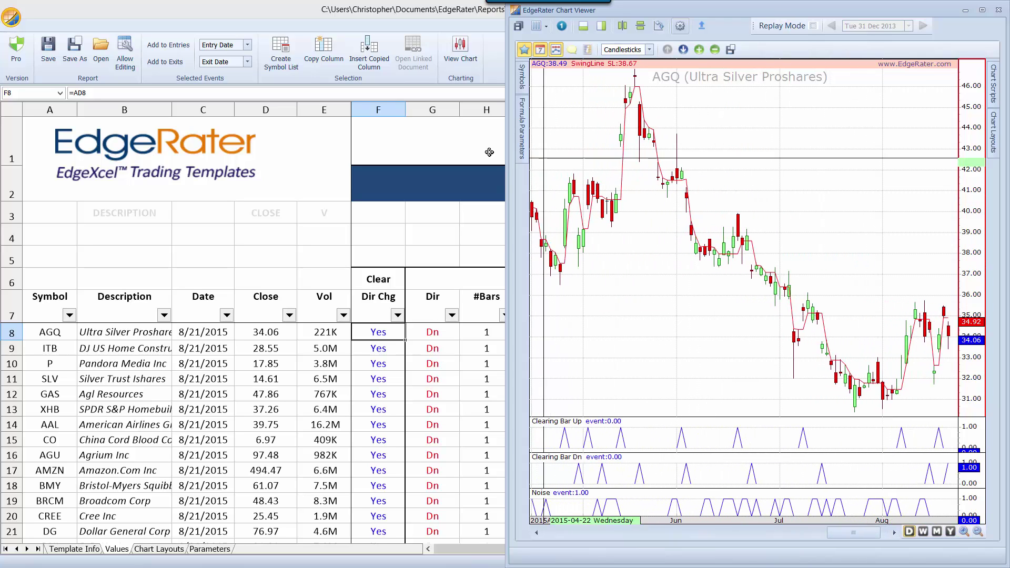
{"action": "left_click", "coordinate": [361, 16]}
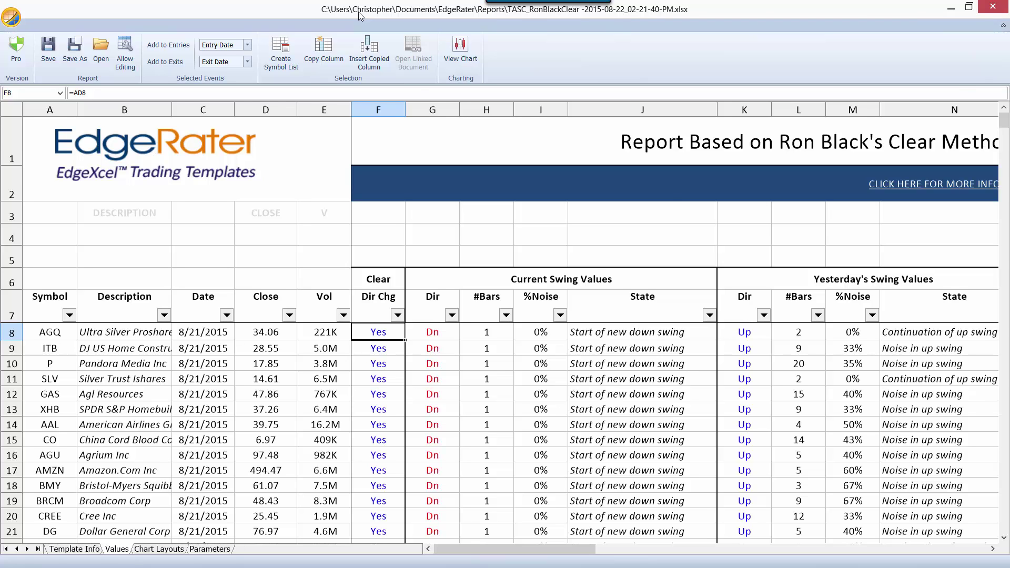
{"action": "double_click", "coordinate": [361, 16]}
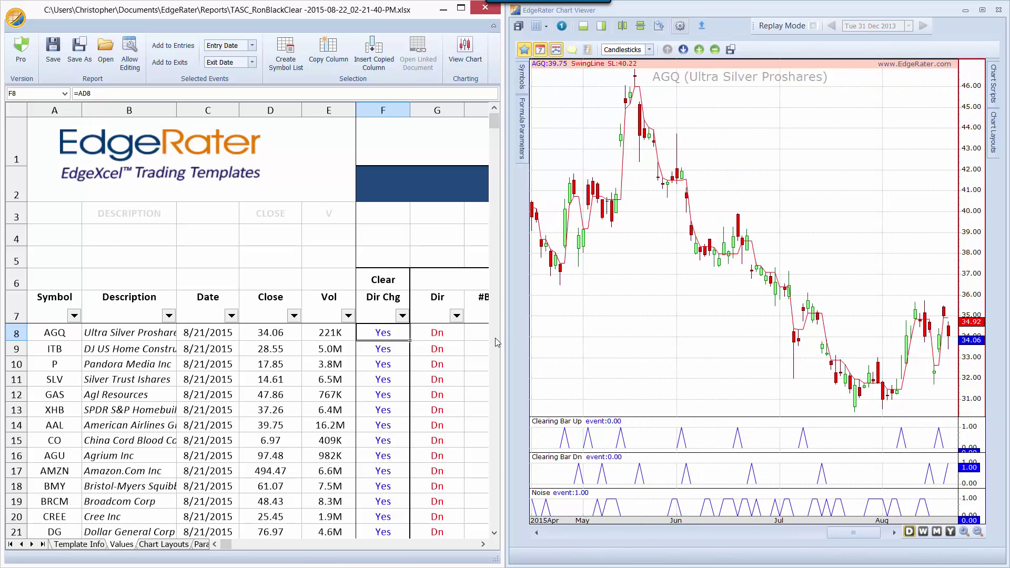
Step through the charts of the report's symbols from ITB down to China Cord Blood (CO).
{"action": "left_click", "coordinate": [388, 343]}
{"action": "key", "text": "Down"}
{"action": "key", "text": "Down"}
{"action": "key", "text": "Down"}
{"action": "key", "text": "Down"}
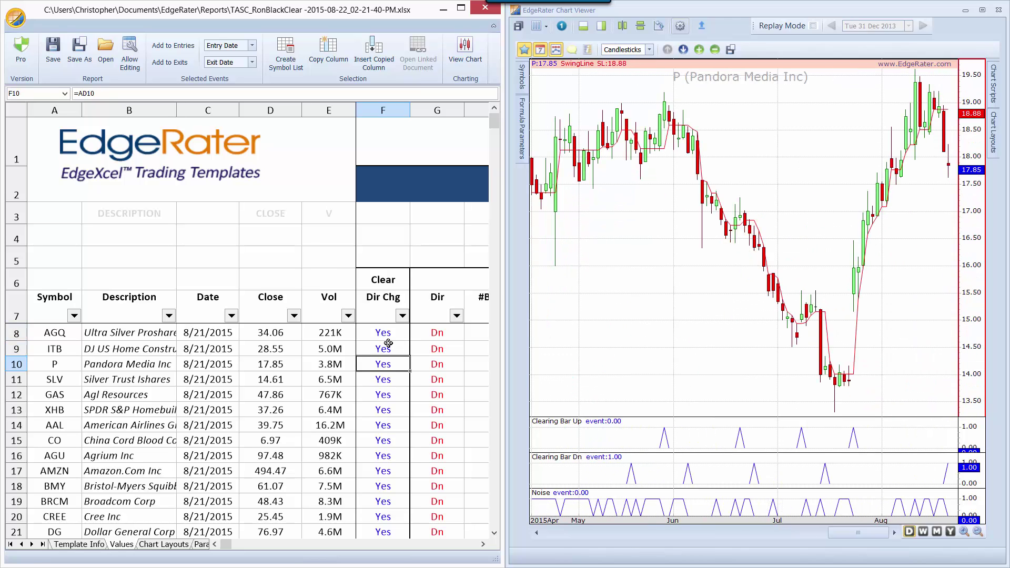
{"action": "key", "text": "Down"}
{"action": "key", "text": "Down"}
{"action": "key", "text": "Down"}
{"action": "key", "text": "Down"}
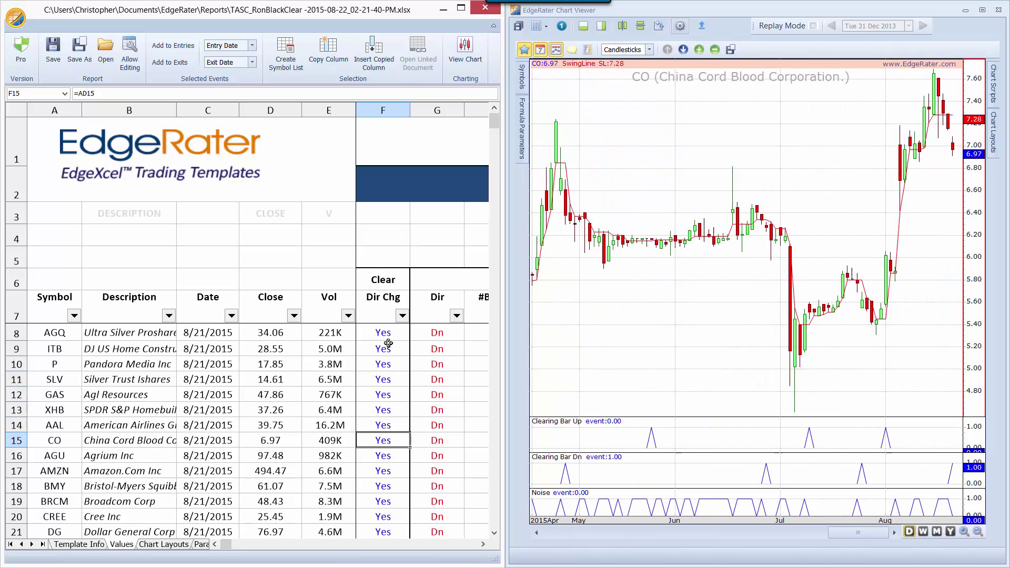
Go back to the AGQ chart and review the ITB and Pandora Media (P) charts after it.
{"action": "key", "text": "Up"}
{"action": "key", "text": "Up"}
{"action": "key", "text": "Up"}
{"action": "key", "text": "Up"}
{"action": "key", "text": "Up"}
{"action": "key", "text": "Up"}
{"action": "key", "text": "Up"}
{"action": "key", "text": "Up"}
{"action": "key", "text": "Up"}
{"action": "key", "text": "Up"}
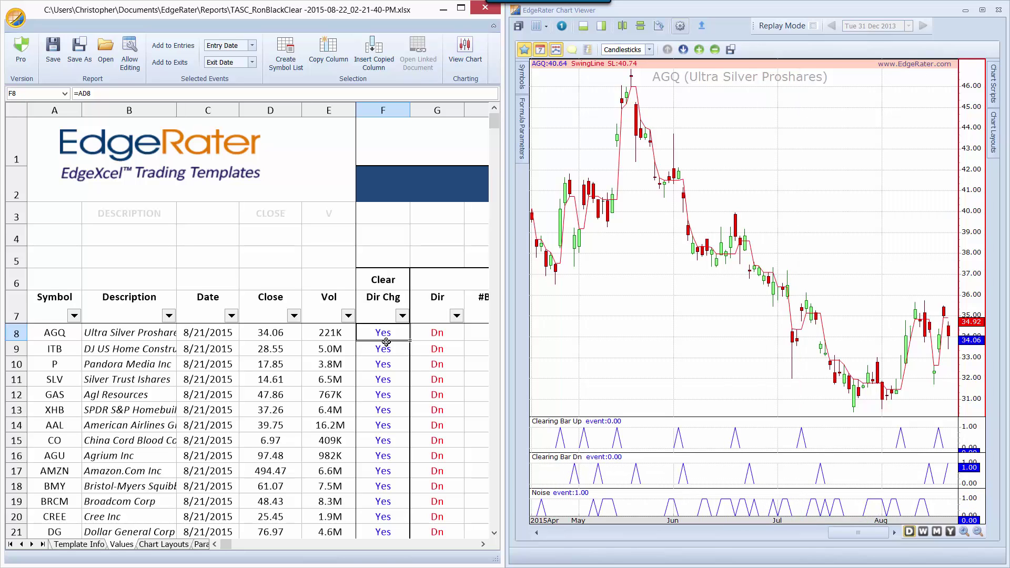
{"action": "key", "text": "Down"}
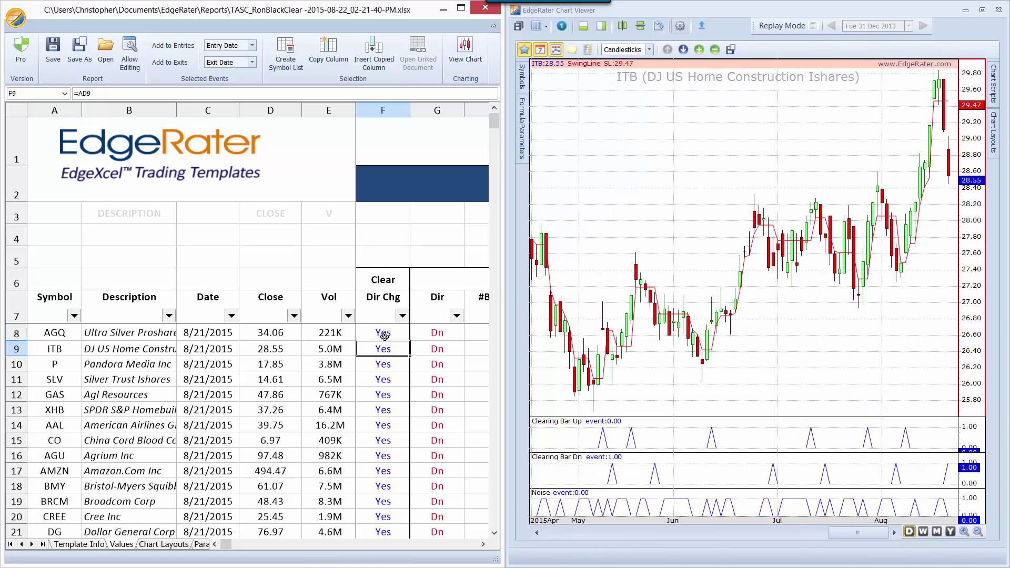
{"action": "key", "text": "Down"}
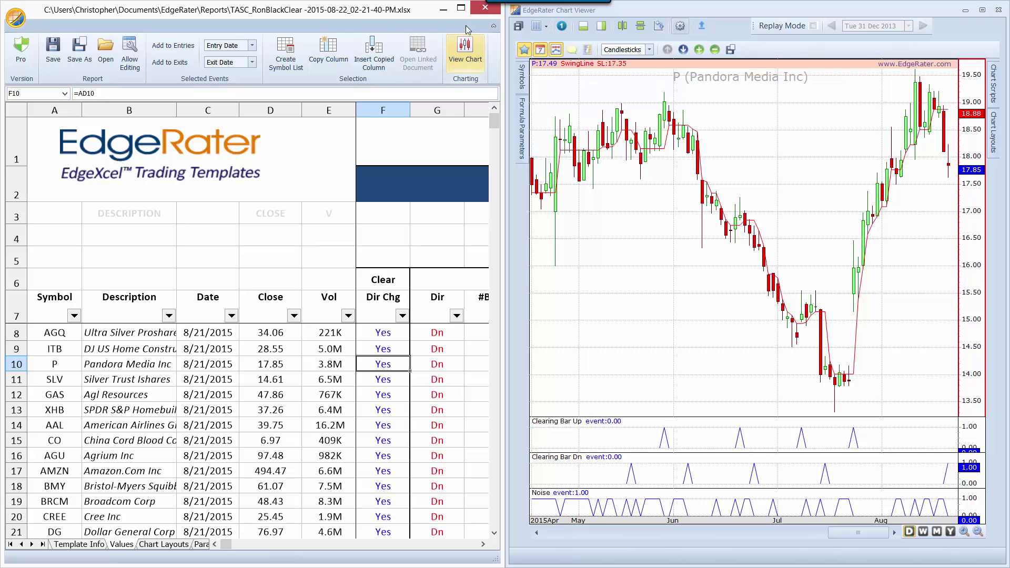
Maximize the report, select the Pandora Media row and examine its % Noise and % Clearing Bars values over the prior N bars.
{"action": "left_click", "coordinate": [461, 9]}
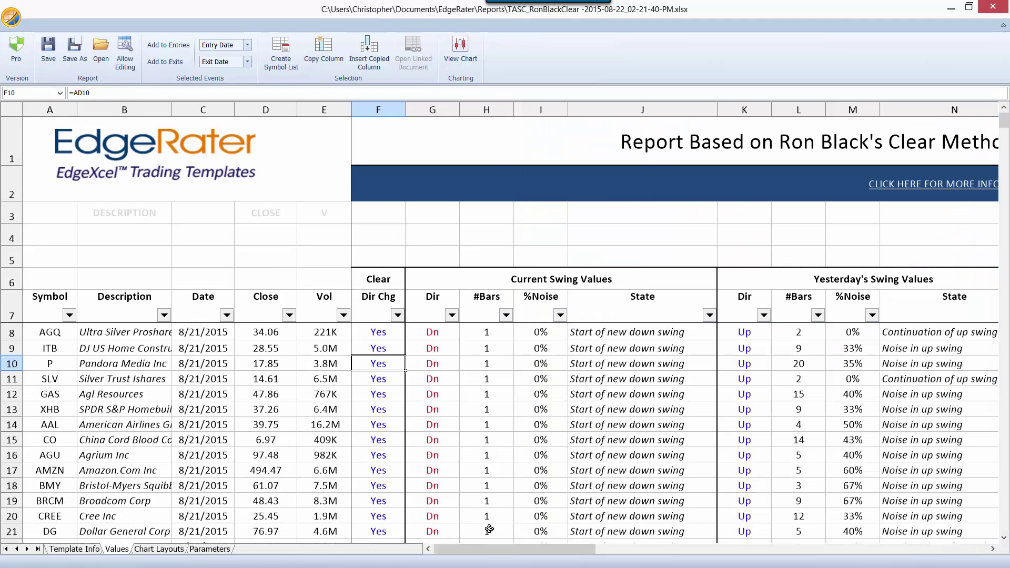
{"action": "left_click", "coordinate": [11, 364]}
{"action": "left_click_drag", "start_coordinate": [518, 550], "coordinate": [617, 553]}
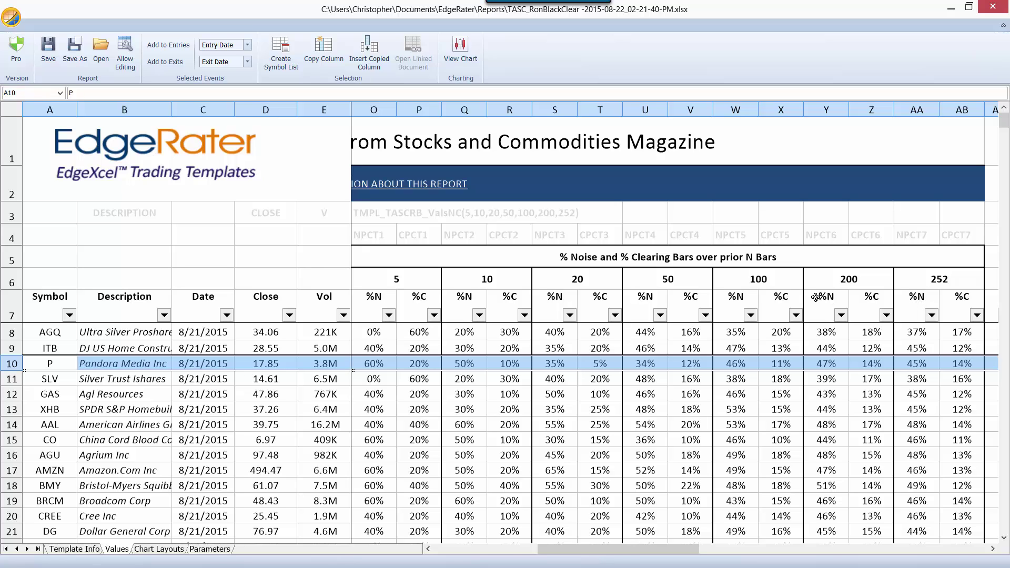
Sort the report by the 100-bar %N column in ascending order.
{"action": "left_click", "coordinate": [738, 306]}
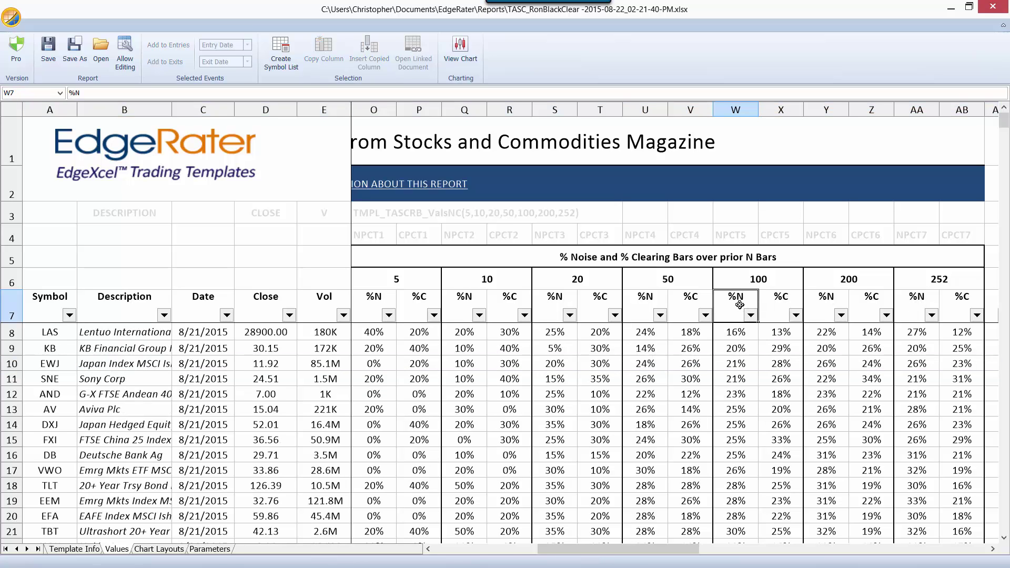
Sort the report by the 100-bar %N column in descending order and switch it back to ascending.
{"action": "double_click", "coordinate": [740, 298]}
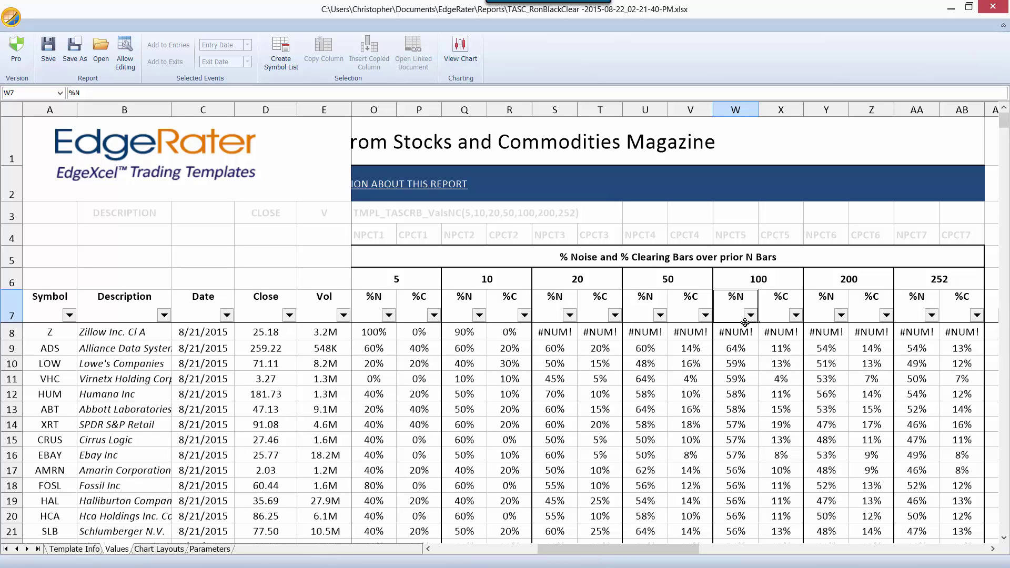
{"action": "double_click", "coordinate": [736, 306]}
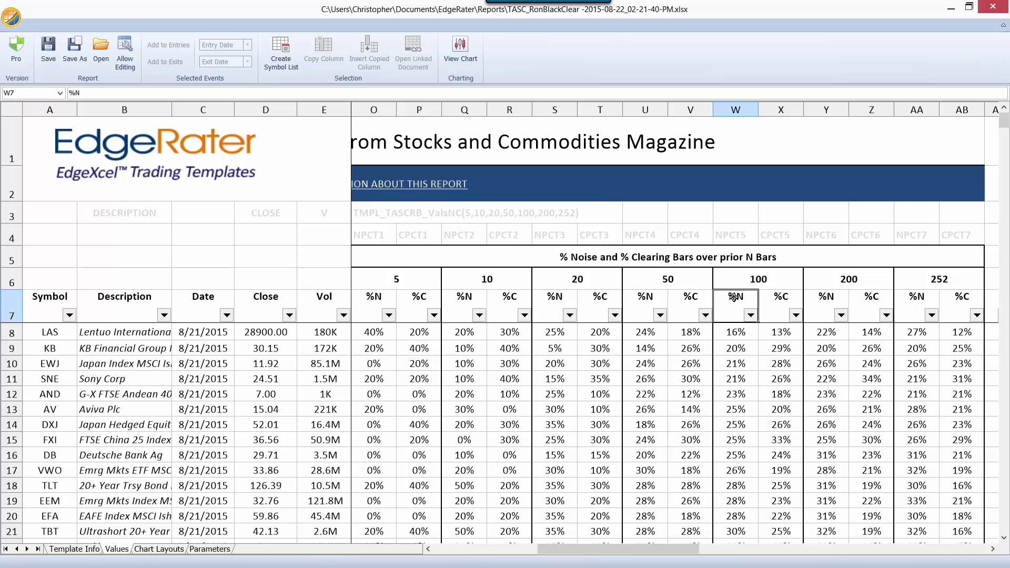
Open the chart of Lentuo International (LAS) beside the report, keeping the 100-bar %N and %C columns in view.
{"action": "left_click", "coordinate": [739, 332]}
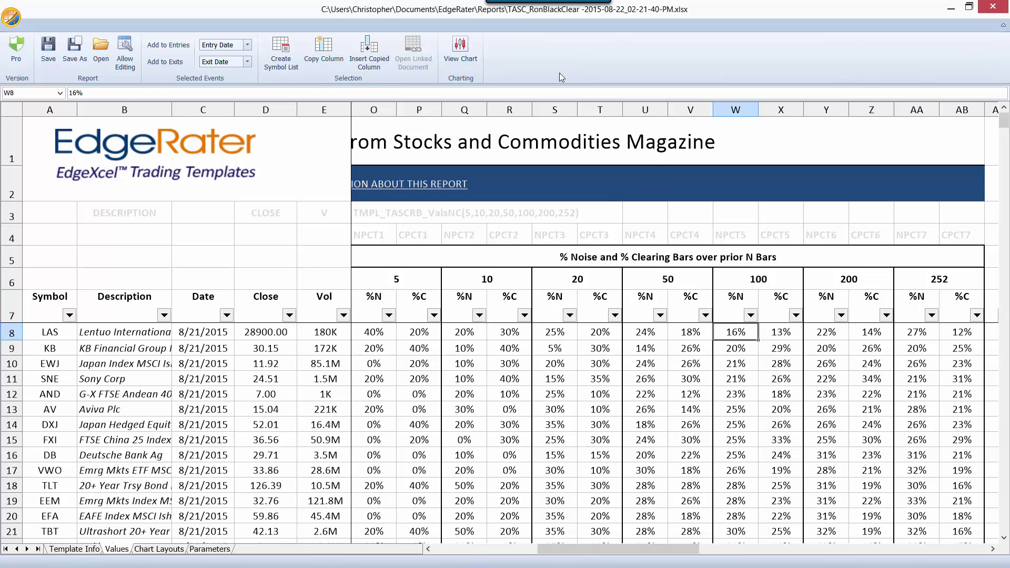
{"action": "left_click", "coordinate": [461, 53]}
{"action": "left_click", "coordinate": [432, 14]}
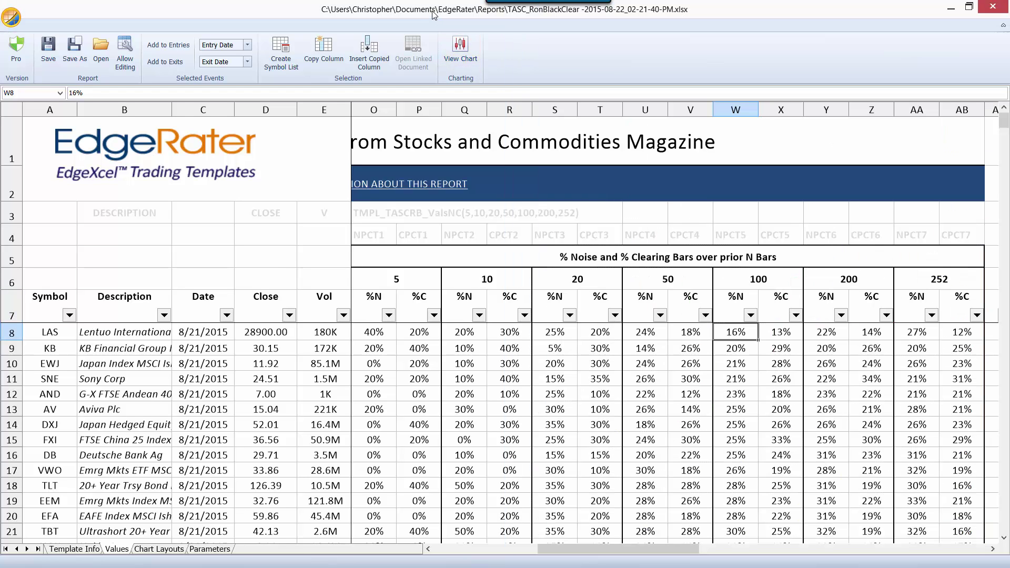
{"action": "double_click", "coordinate": [432, 14]}
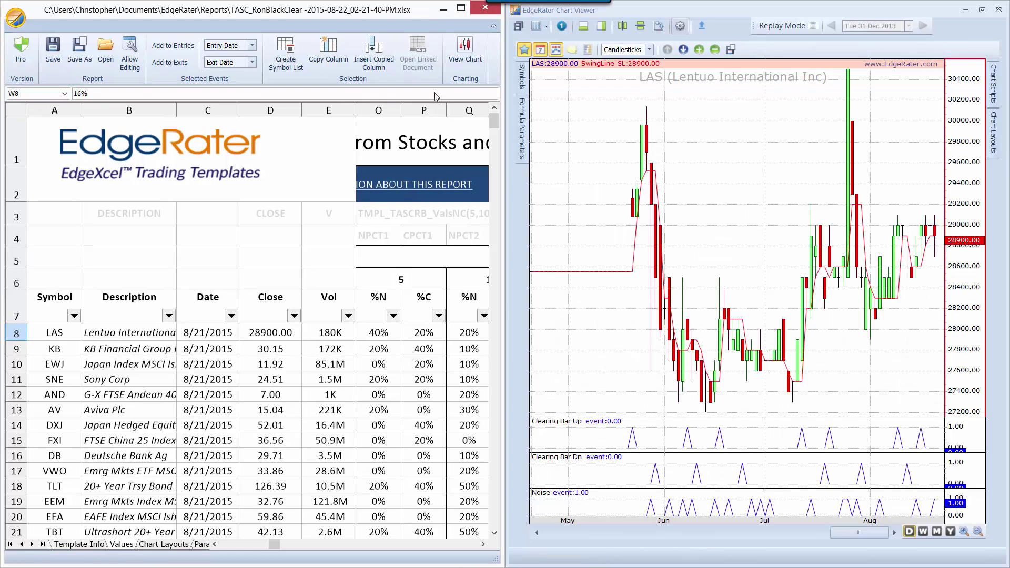
{"action": "left_click", "coordinate": [483, 545]}
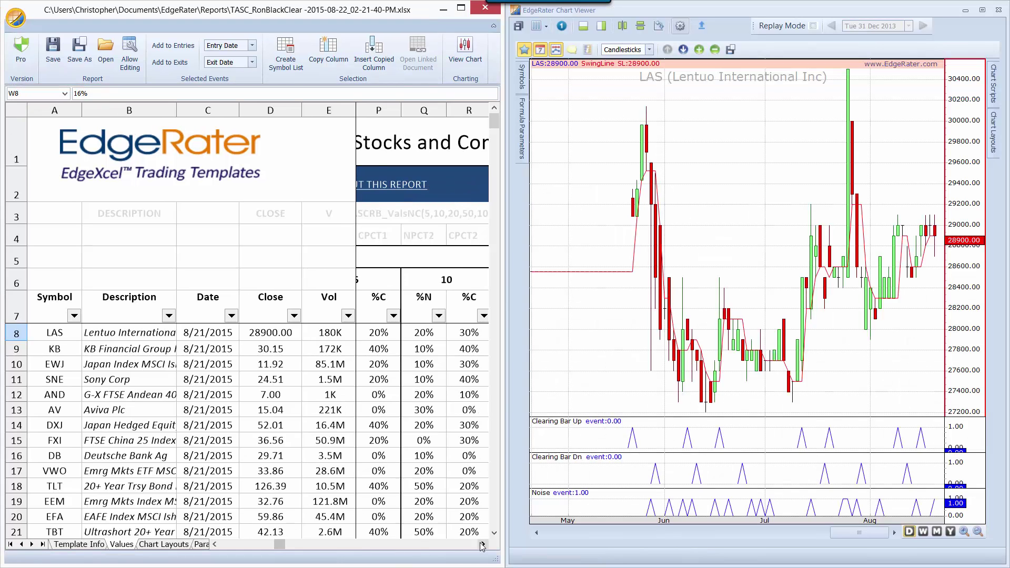
{"action": "left_click", "coordinate": [483, 544]}
{"action": "left_click", "coordinate": [483, 544]}
{"action": "left_click", "coordinate": [483, 545]}
{"action": "left_click", "coordinate": [482, 545]}
{"action": "left_click", "coordinate": [483, 545]}
{"action": "left_click", "coordinate": [483, 545]}
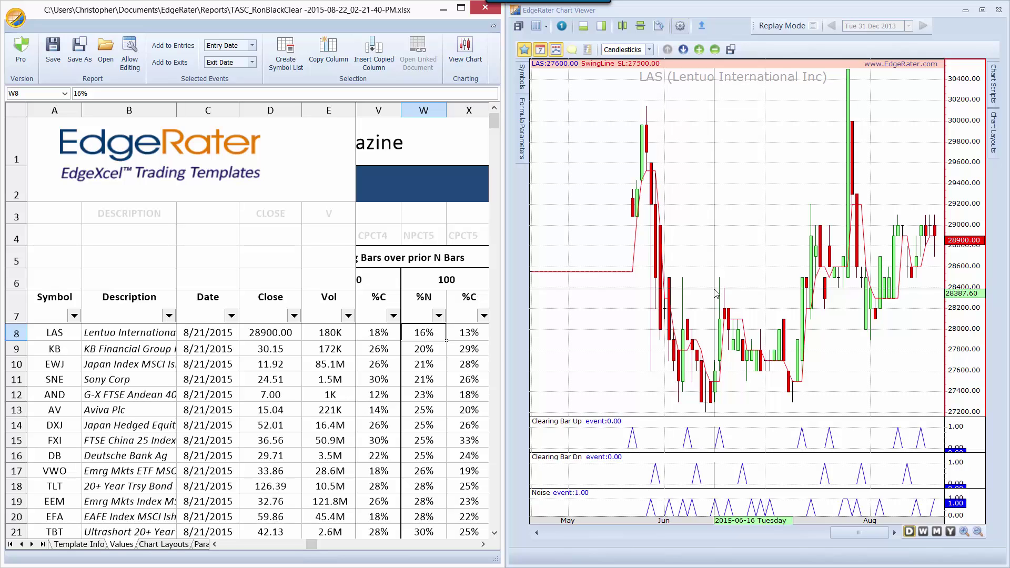
Step through the charts of the report's symbols from KB Financial Group (KB) down to Alcoa (AA).
{"action": "key", "text": "Down"}
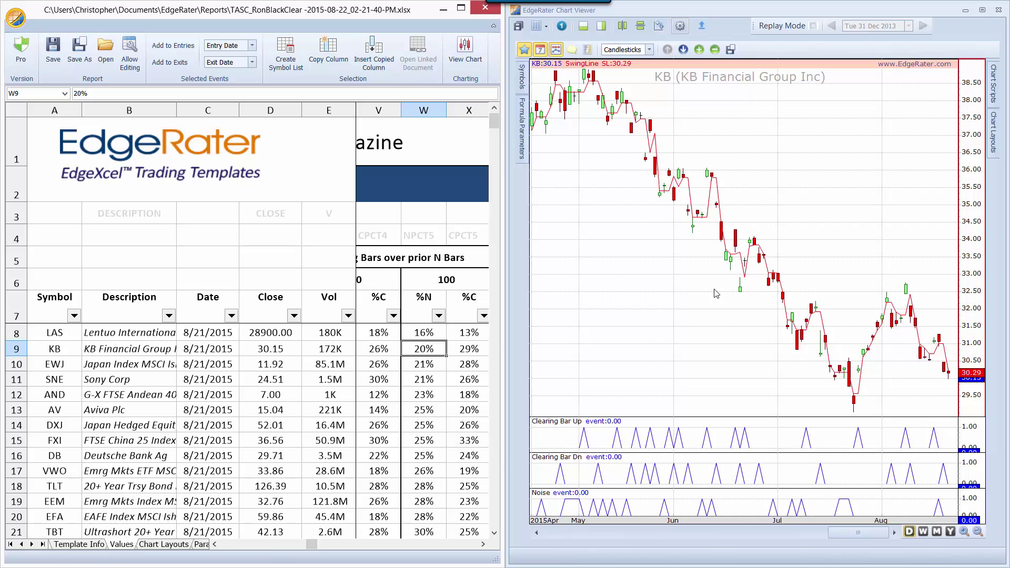
{"action": "key", "text": "Down"}
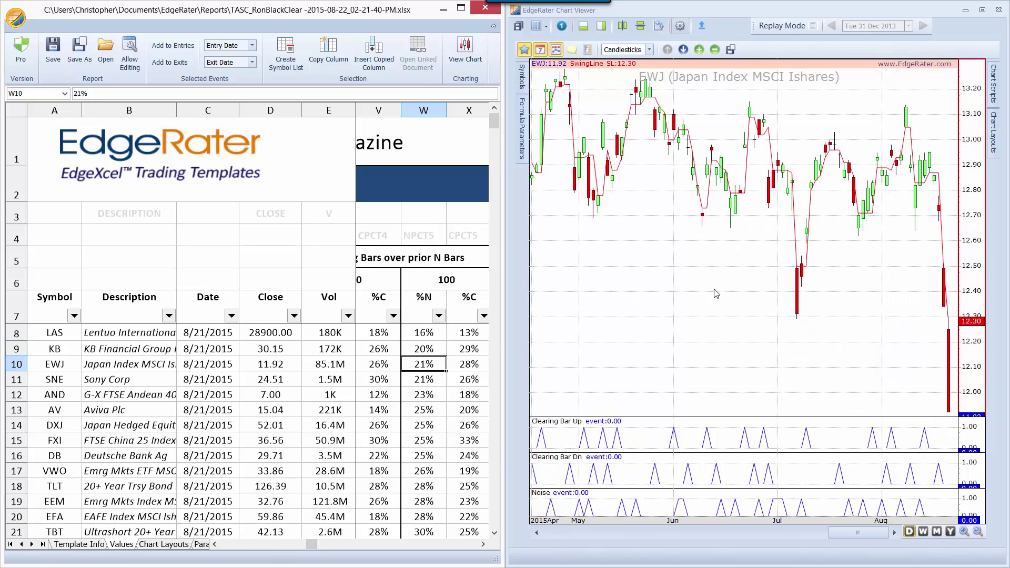
{"action": "key", "text": "Down"}
{"action": "key", "text": "Down"}
{"action": "key", "text": "Down"}
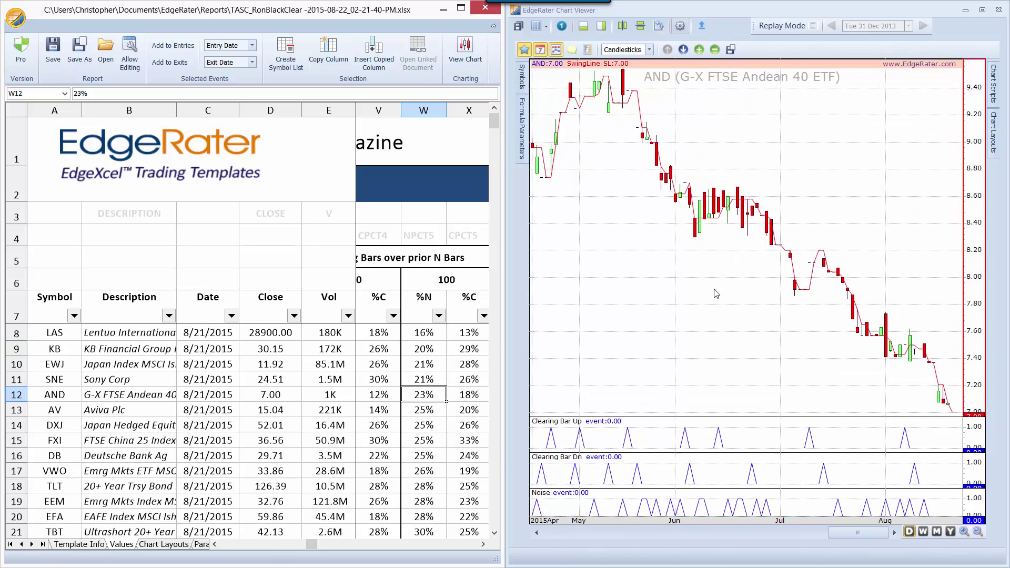
{"action": "key", "text": "Down"}
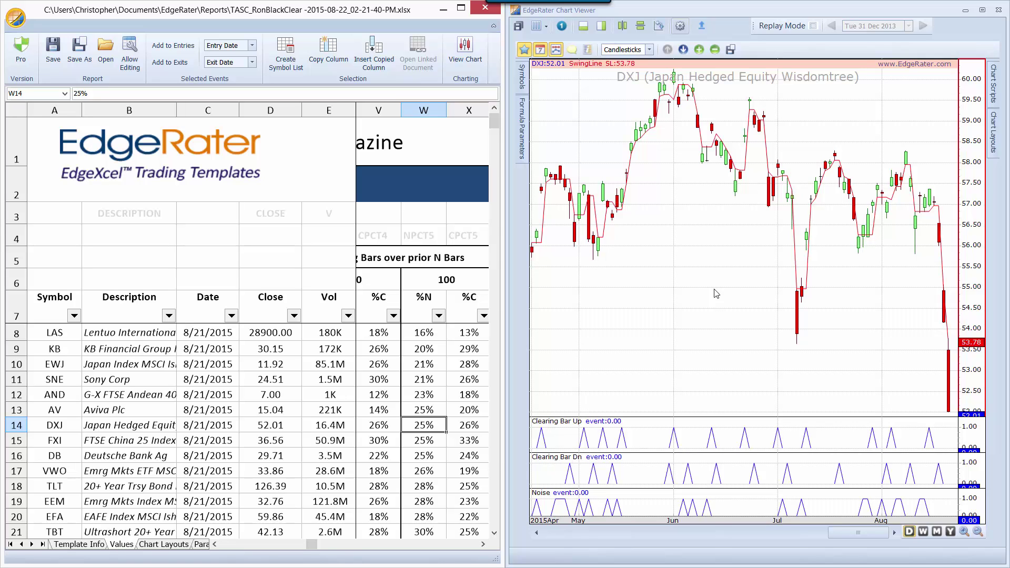
{"action": "key", "text": "Down"}
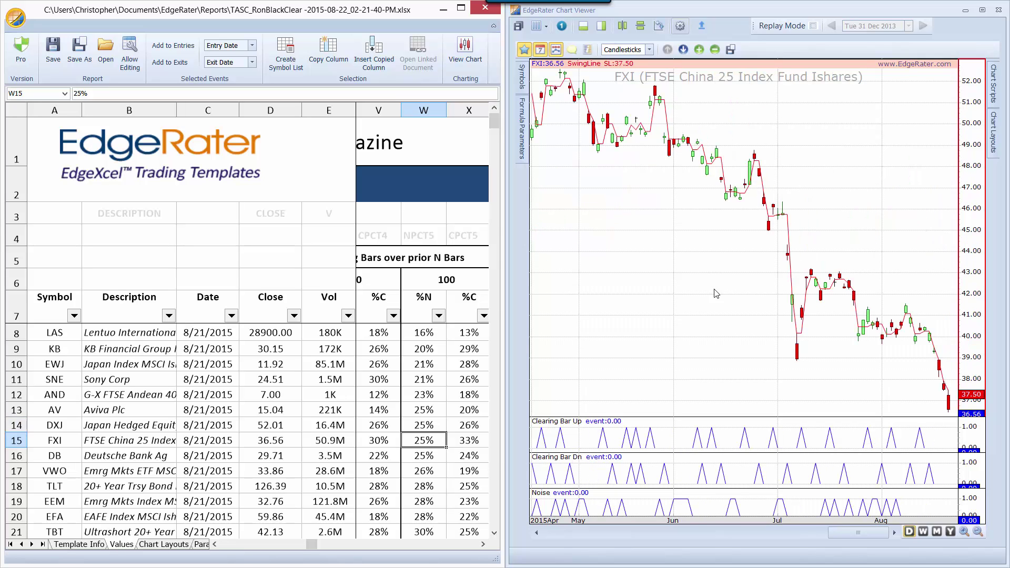
{"action": "key", "text": "Down"}
{"action": "key", "text": "Down"}
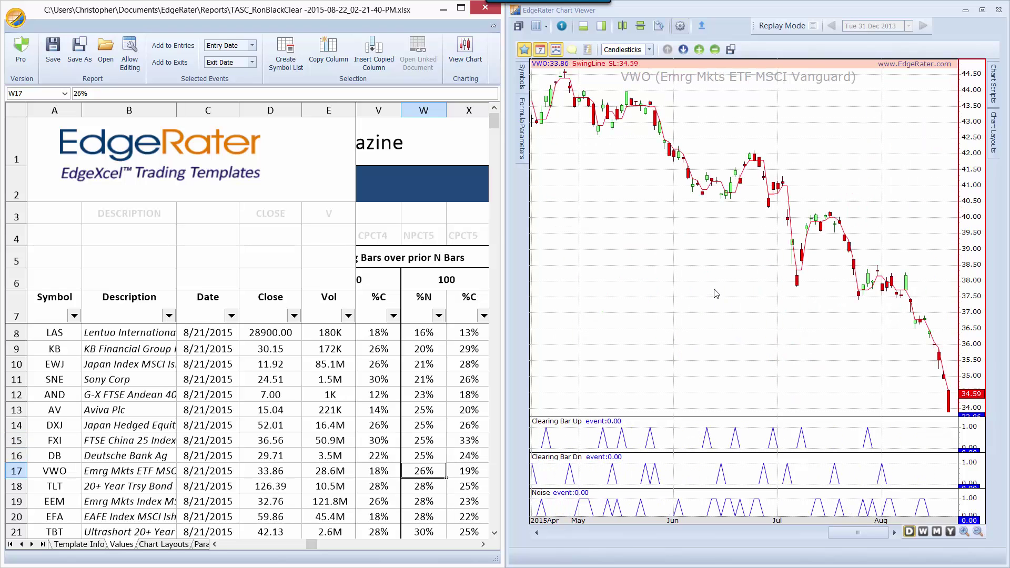
{"action": "key", "text": "Down"}
{"action": "key", "text": "Down"}
{"action": "key", "text": "Down"}
{"action": "key", "text": "Down"}
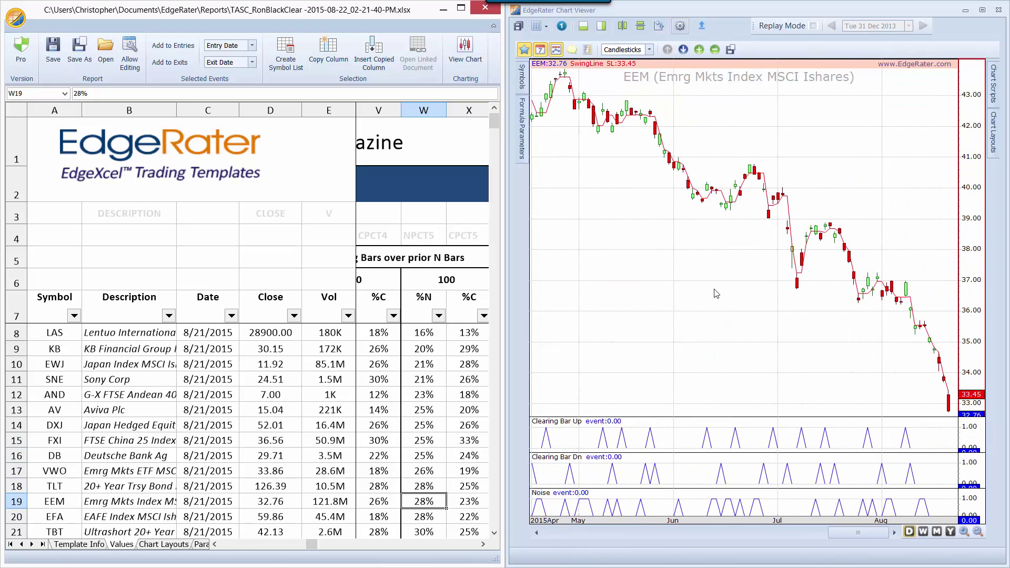
{"action": "key", "text": "Down"}
{"action": "key", "text": "Down"}
{"action": "key", "text": "Down"}
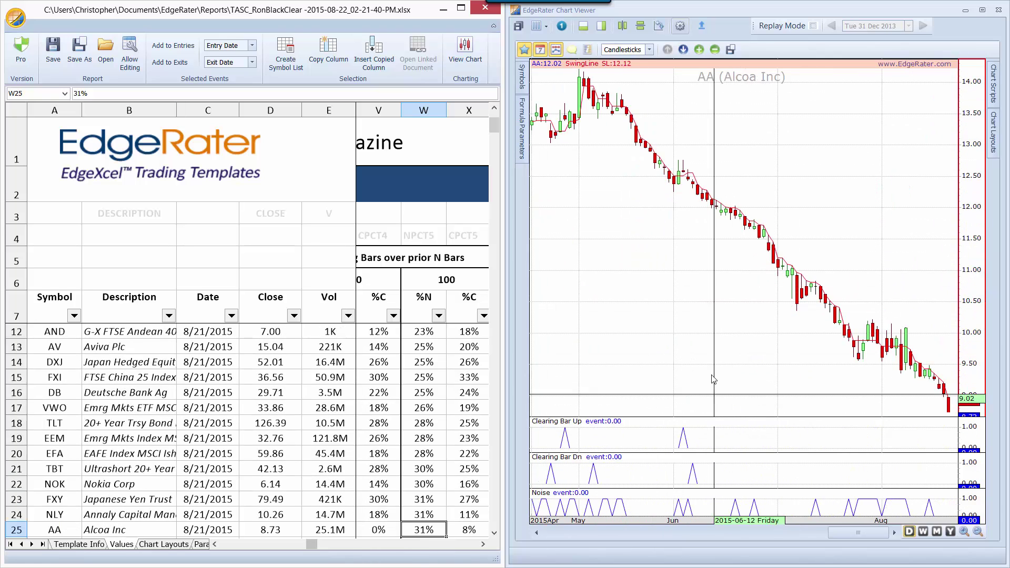
Maximize the report and review its % Noise and % Clearing Bars columns along with the current and yesterday's swing values.
{"action": "left_click", "coordinate": [464, 10]}
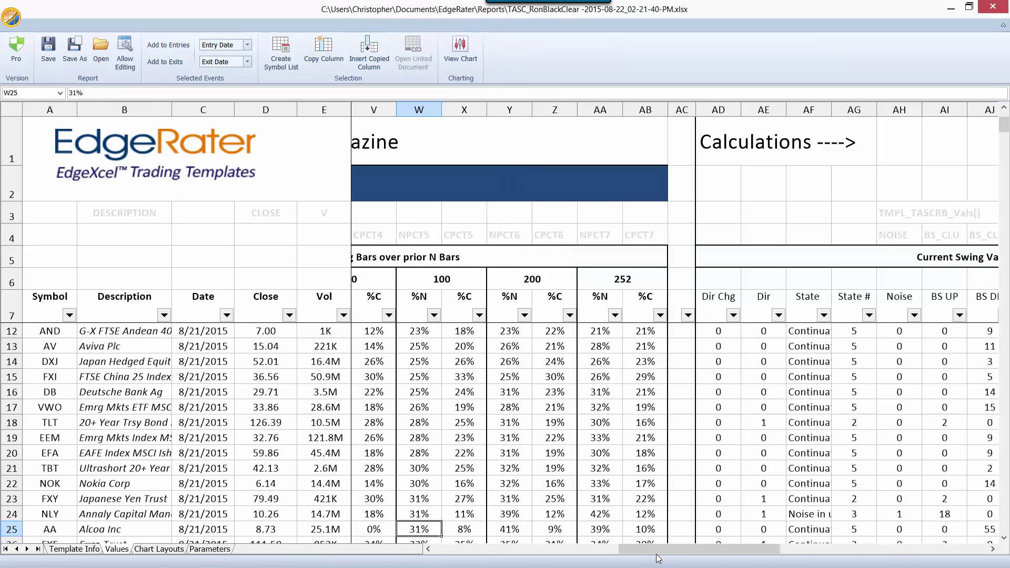
{"action": "mouse_move", "coordinate": [648, 556]}
{"action": "left_mouse_down"}
{"action": "mouse_move", "coordinate": [485, 550]}
{"action": "mouse_move", "coordinate": [667, 551]}
{"action": "left_mouse_up"}
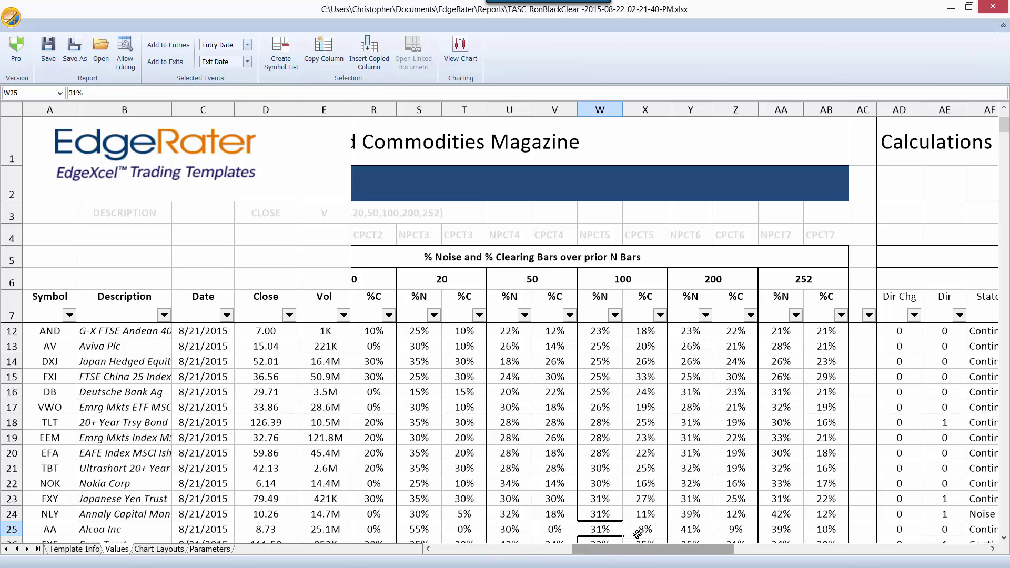
{"action": "left_click_drag", "start_coordinate": [649, 557], "coordinate": [613, 551]}
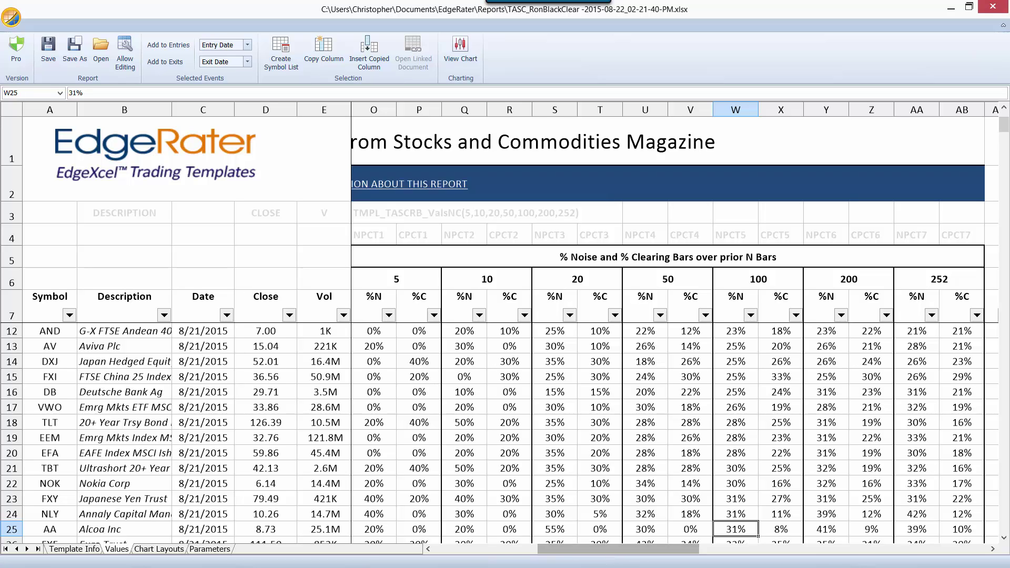
{"action": "left_click_drag", "start_coordinate": [620, 553], "coordinate": [490, 548]}
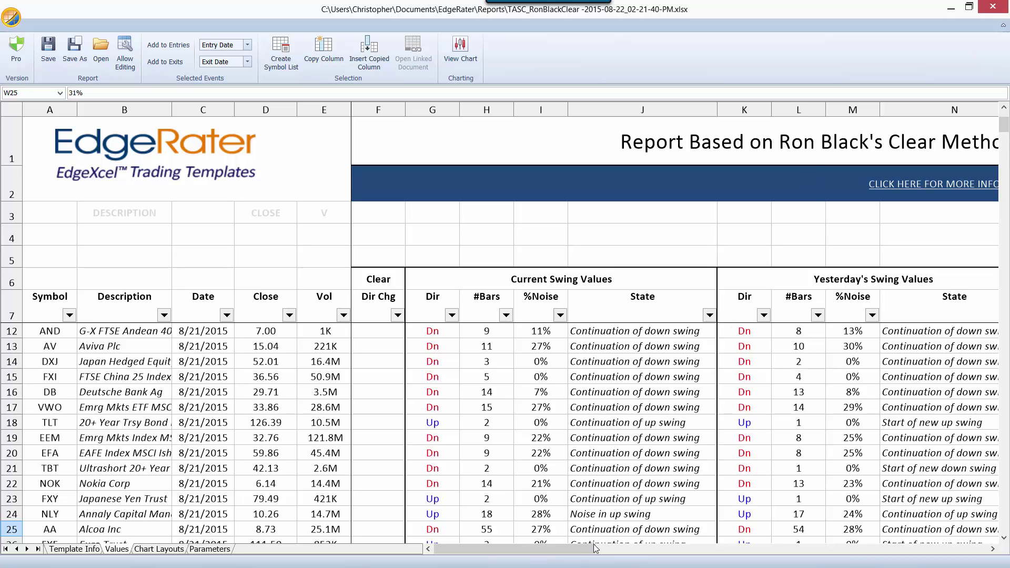
{"action": "left_click_drag", "start_coordinate": [597, 548], "coordinate": [614, 559]}
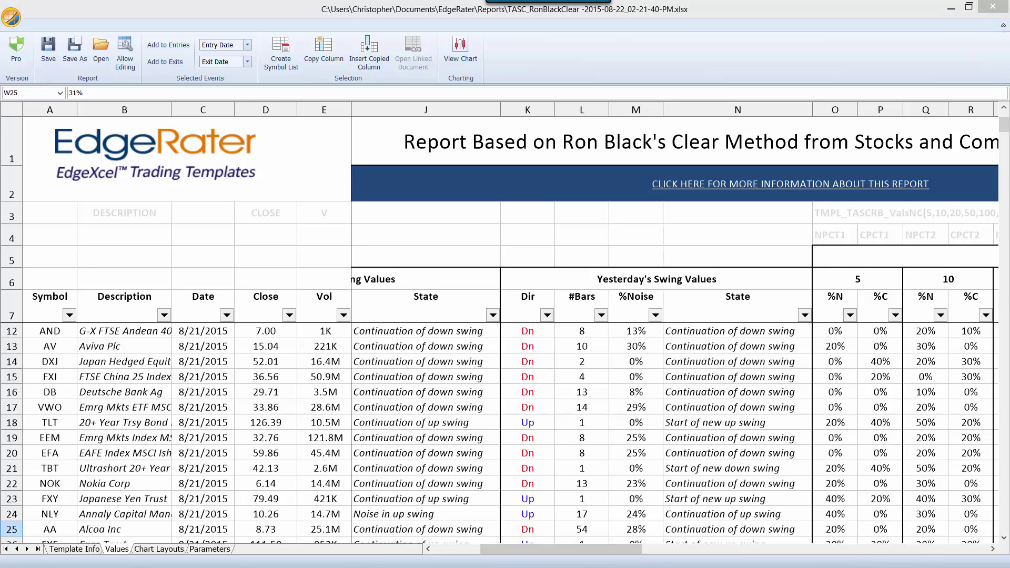
Switch to the browser, review the Ron Black's Clear Method blog post down to its article links, and return to the EdgeRater report.
{"action": "left_click_drag", "start_coordinate": [583, 72], "coordinate": [583, 69]}
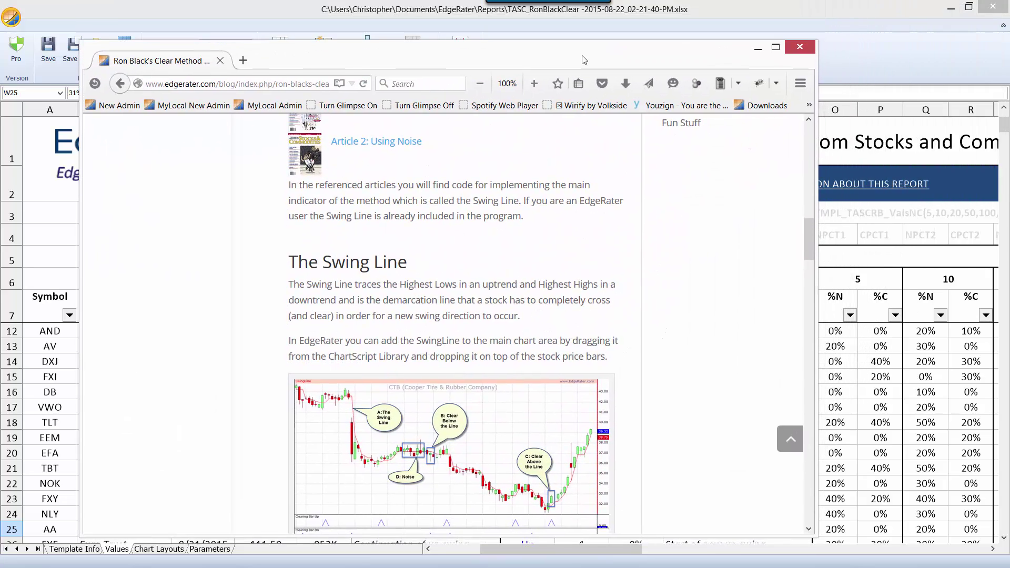
{"action": "left_click_drag", "start_coordinate": [813, 232], "coordinate": [808, 97]}
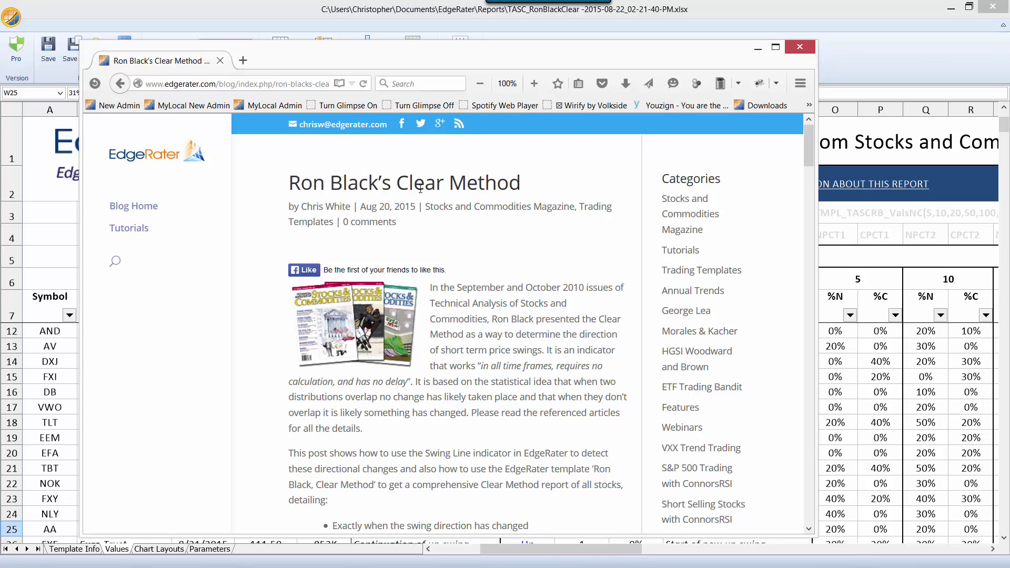
{"action": "scroll", "coordinate": [537, 234], "scroll_direction": "down", "scroll_amount": 5}
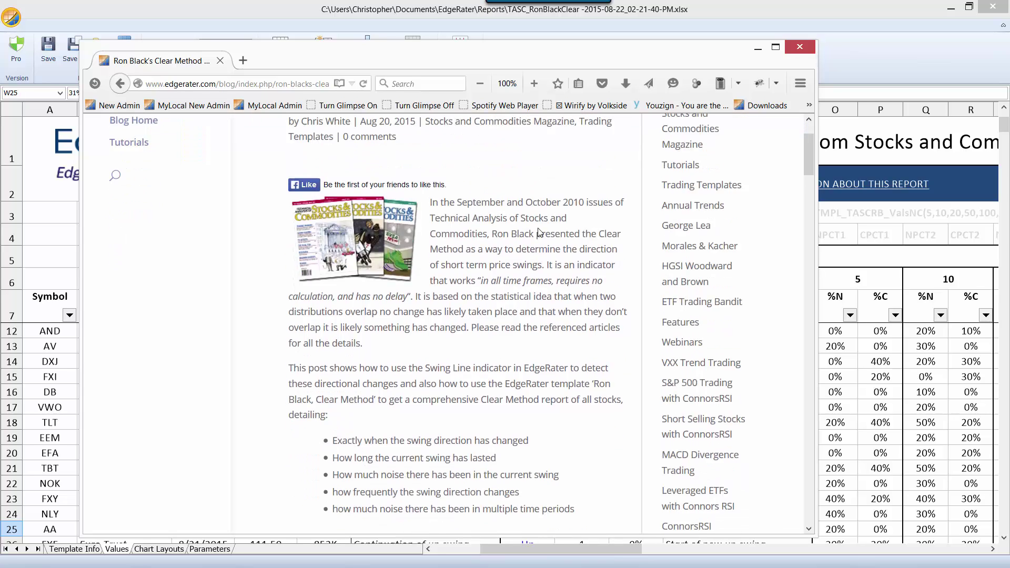
{"action": "scroll", "coordinate": [515, 243], "scroll_direction": "down", "scroll_amount": 5}
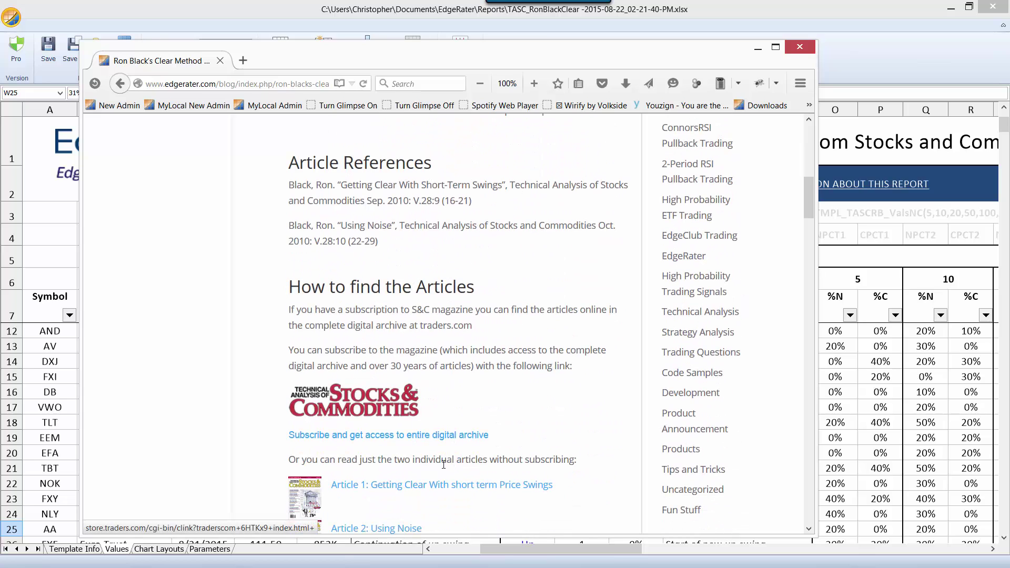
{"action": "scroll", "coordinate": [460, 403], "scroll_direction": "down", "scroll_amount": 2}
{"action": "scroll", "coordinate": [461, 400], "scroll_direction": "down", "scroll_amount": 1}
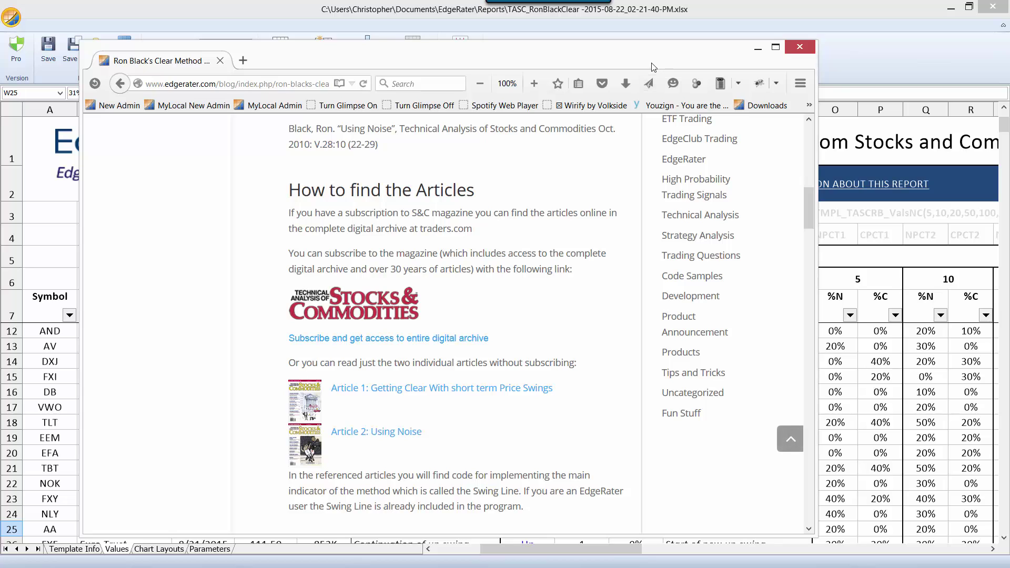
{"action": "left_click", "coordinate": [758, 47]}
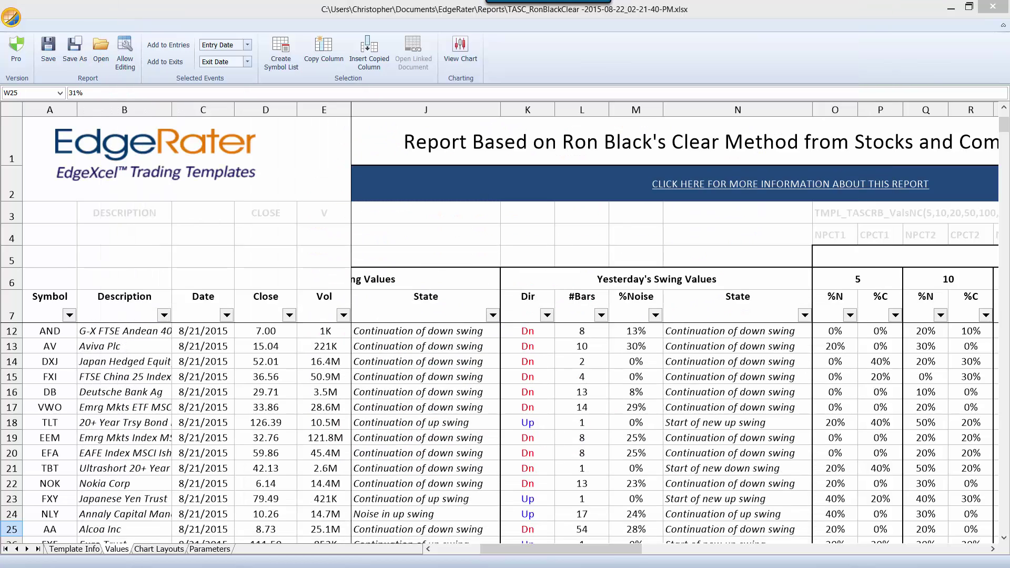